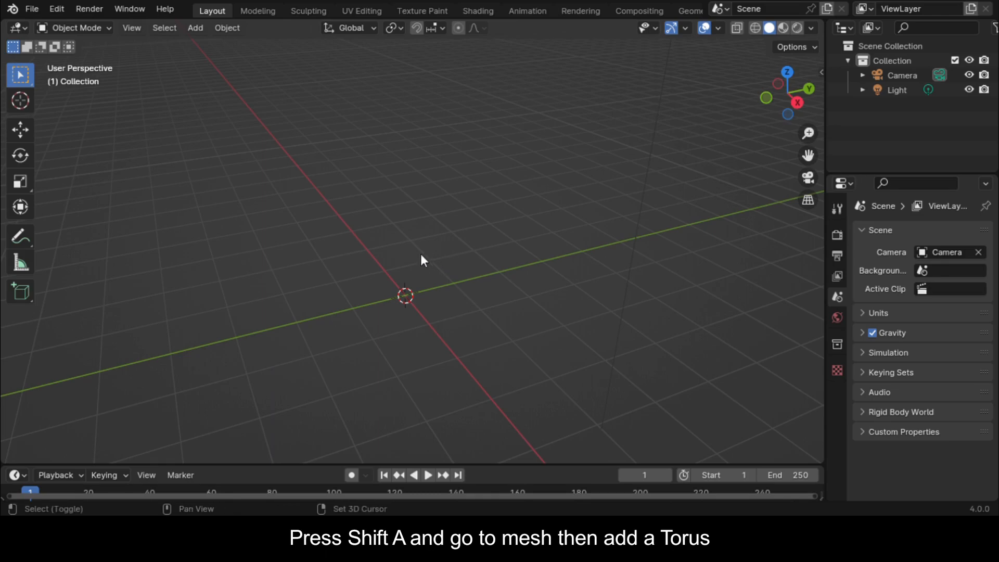
- Add a torus mesh at the origin and set its minor radius to 0.35 m
mouse_move(383, 229)
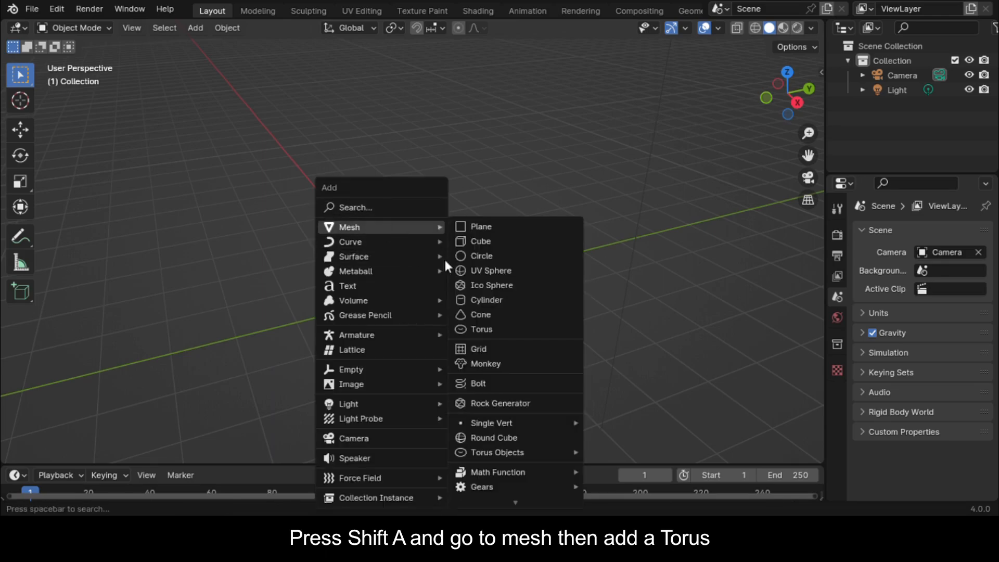
left_click(484, 328)
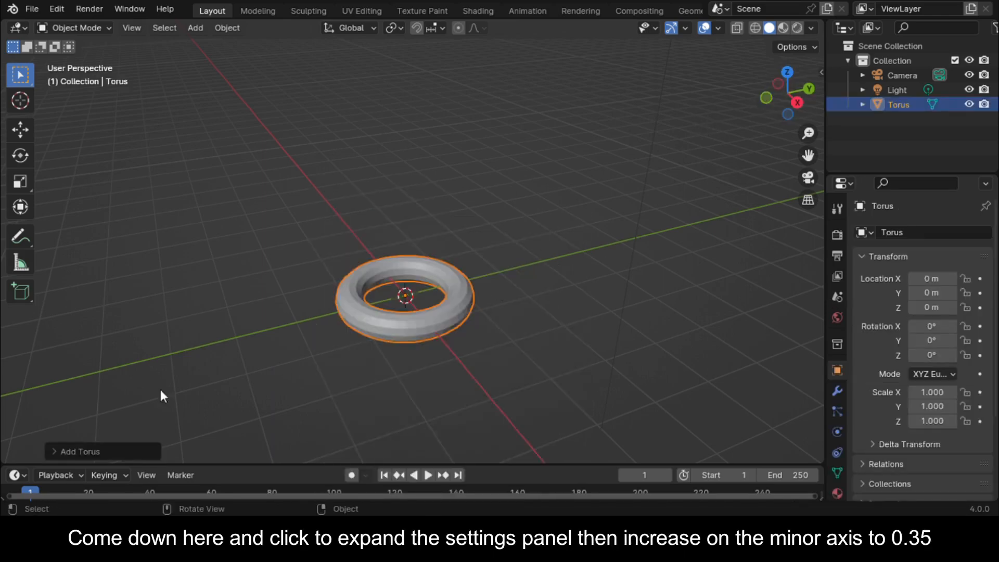
left_click(52, 451)
scroll(307, 233, "up", 3)
left_click(787, 71)
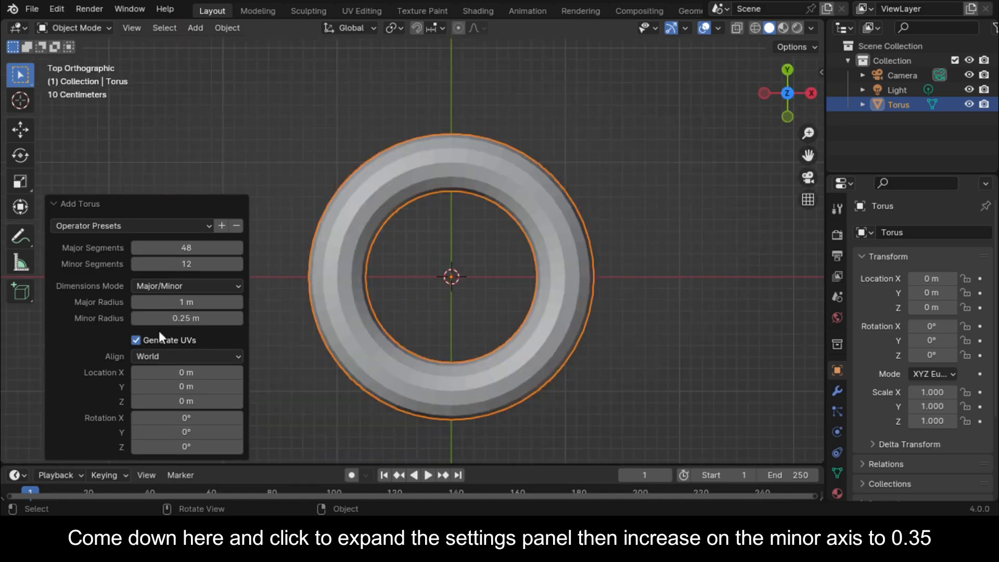
mouse_move(184, 315)
left_mouse_down()
mouse_move(166, 315)
mouse_move(210, 315)
mouse_move(196, 315)
left_mouse_up()
left_click(218, 323)
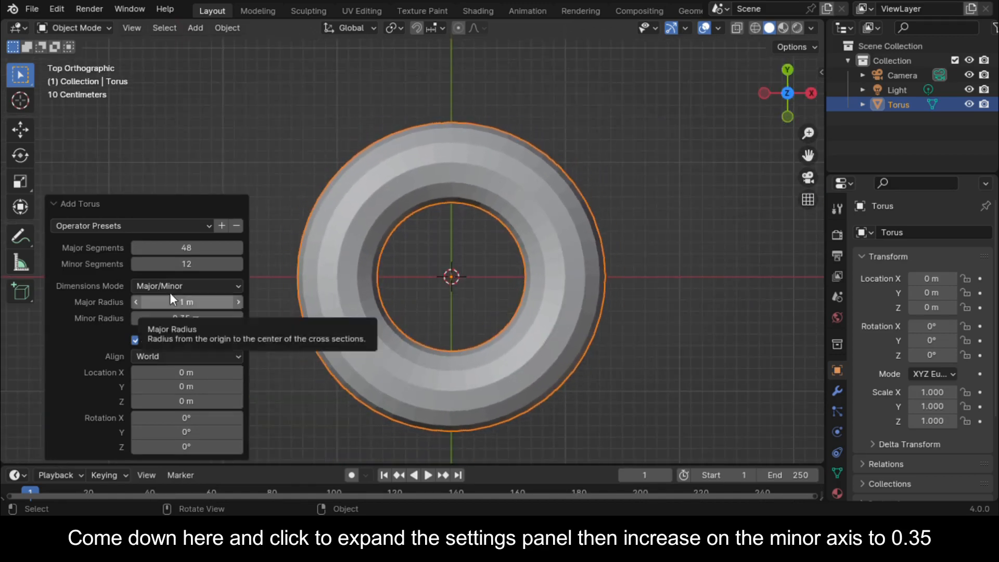
key("Return")
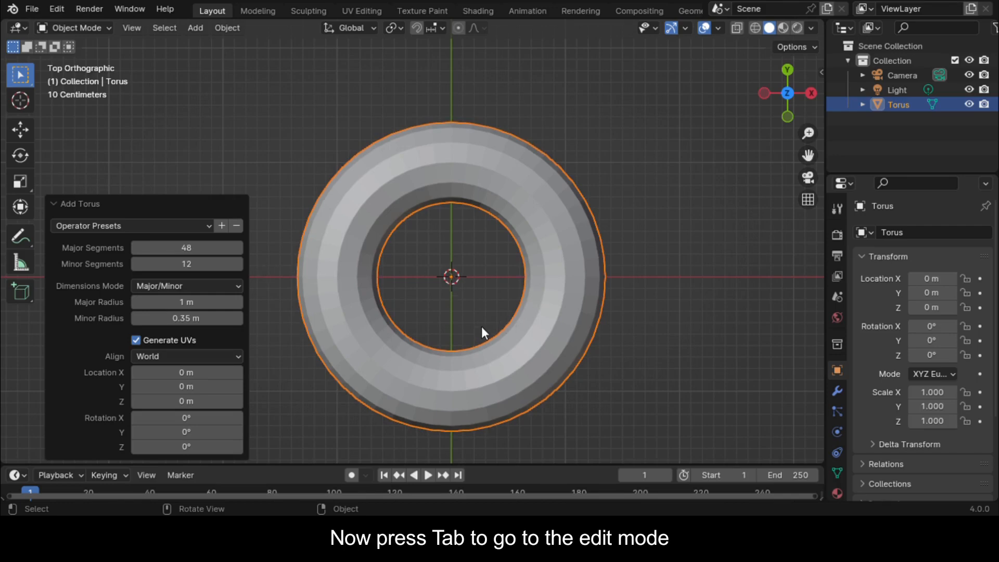
- In Edit Mode with X-ray on, select the torus's positive-X half and extrude it 2 m along X
key("Tab")
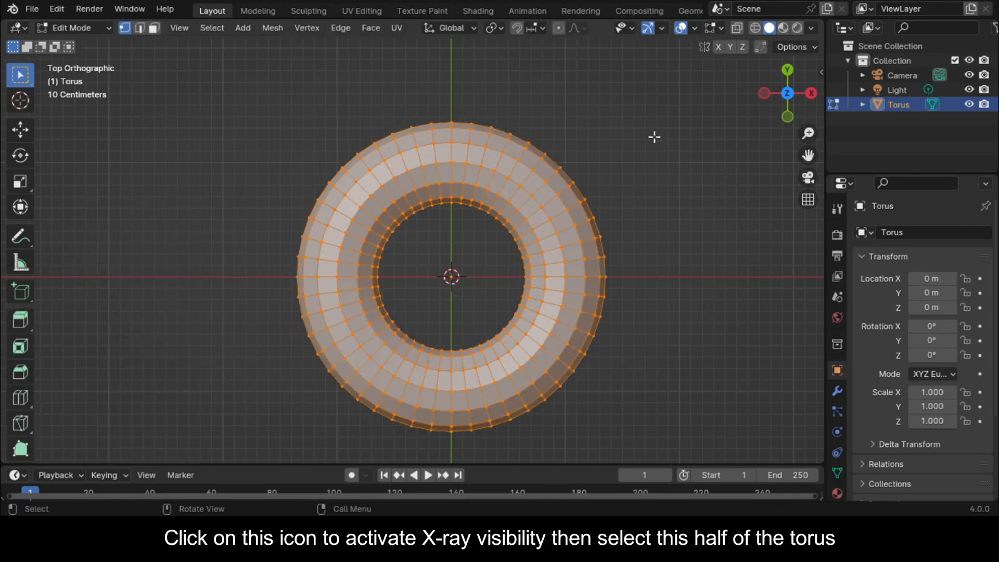
left_click(742, 28)
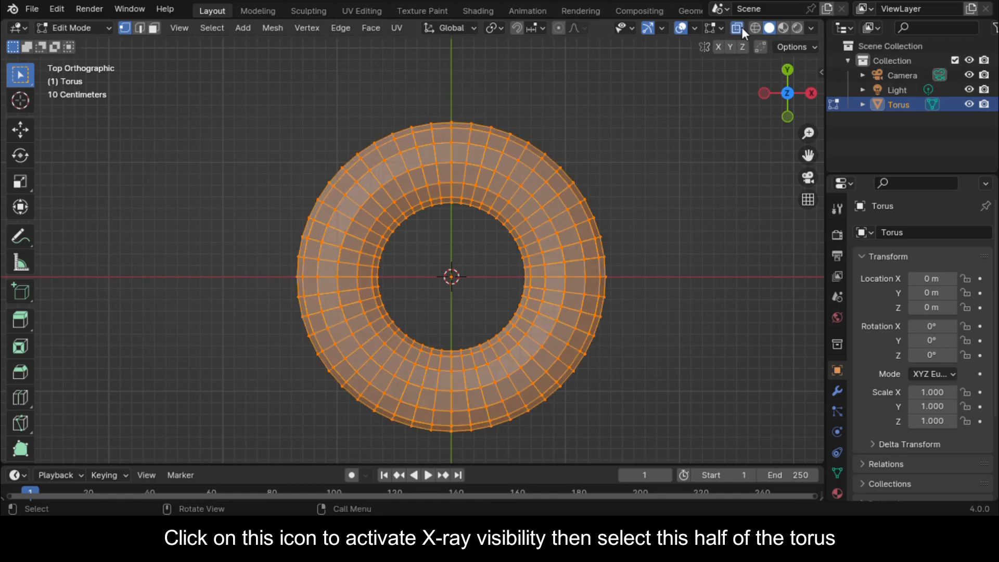
left_click_drag(439, 107, 486, 215)
left_click_drag(449, 99, 614, 463)
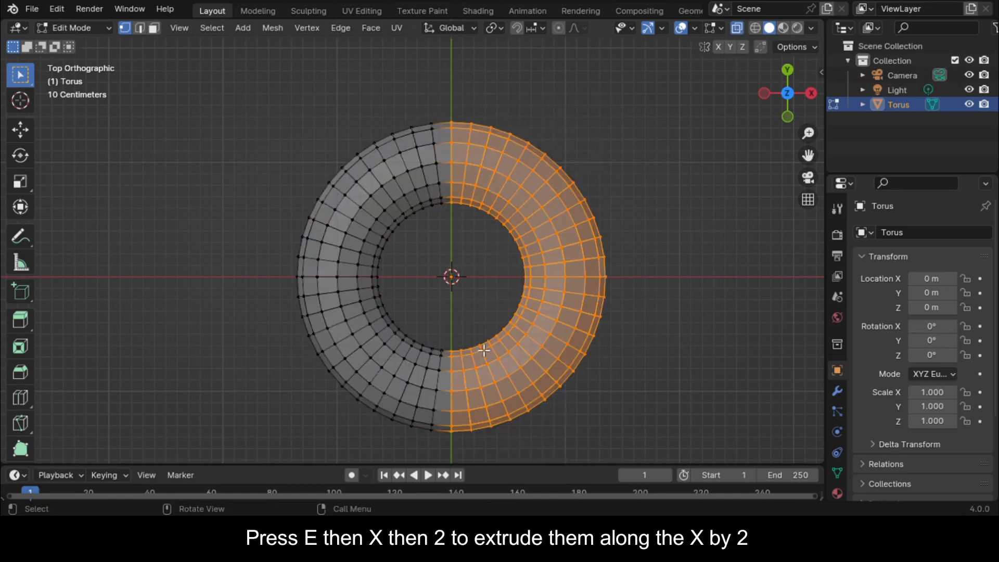
key("e")
key("x")
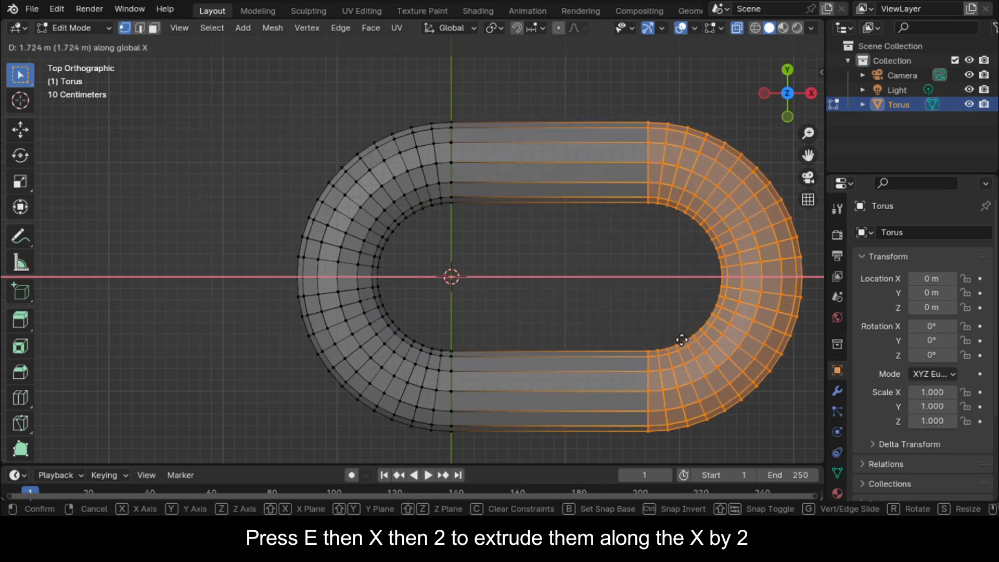
type("2")
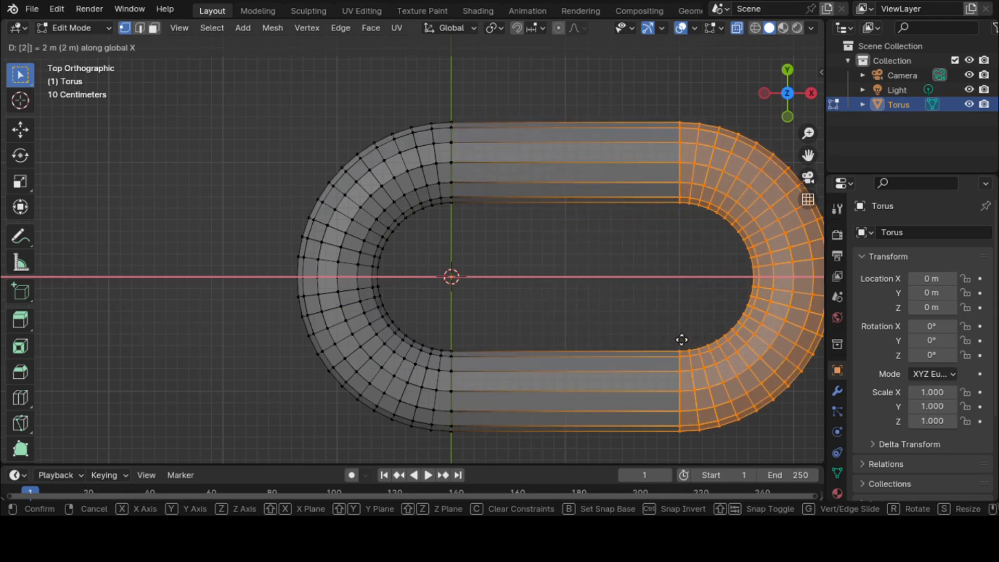
key("Return")
- Select the entire elongated link mesh and scale it uniformly by 0.5
left_click_drag(807, 155, 729, 148)
key("a")
key("s")
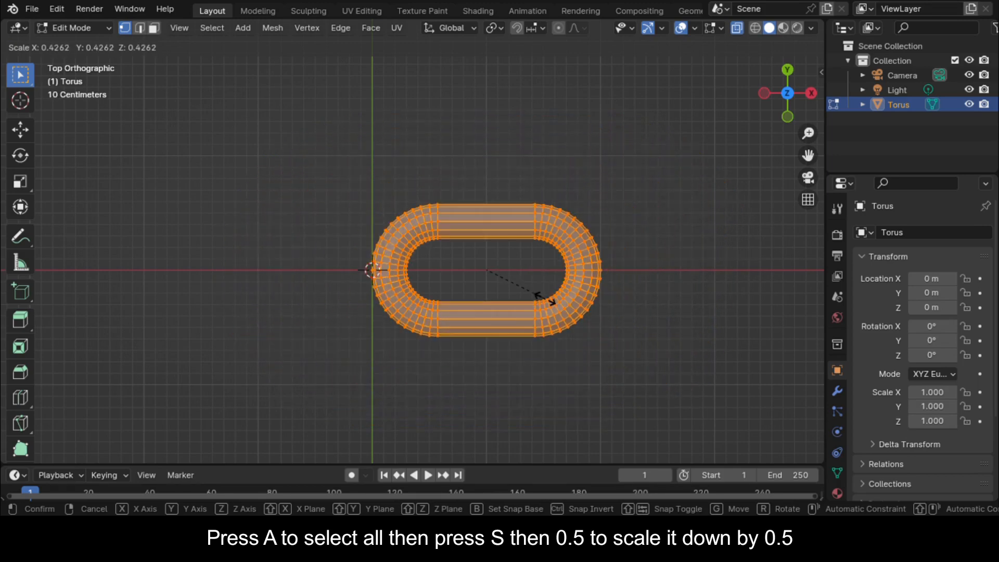
type("0.5")
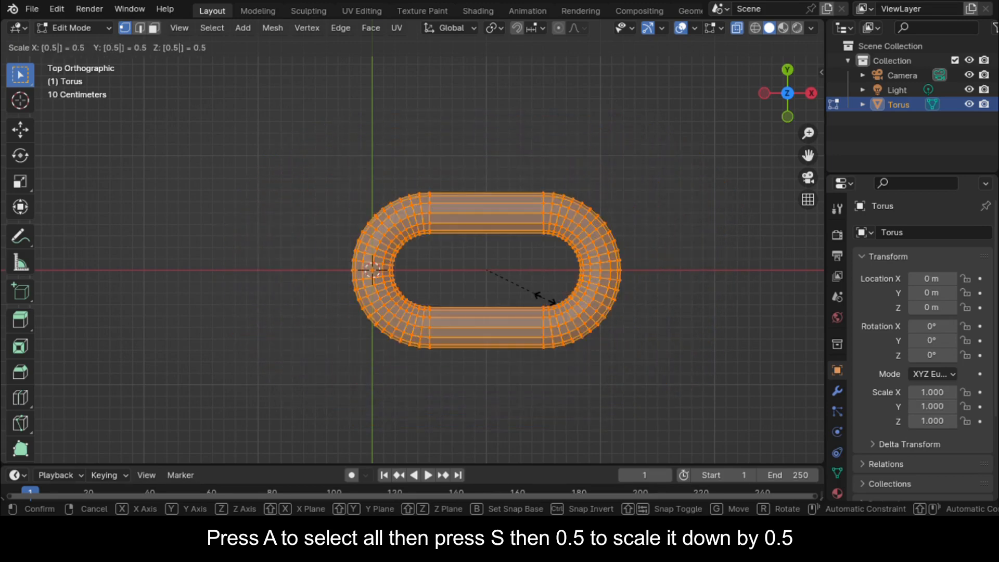
key("Return")
- Move the link mesh about 1 m in negative X to centre it on the origin, and return to Object Mode
scroll(691, 234, "up", 4)
key("g")
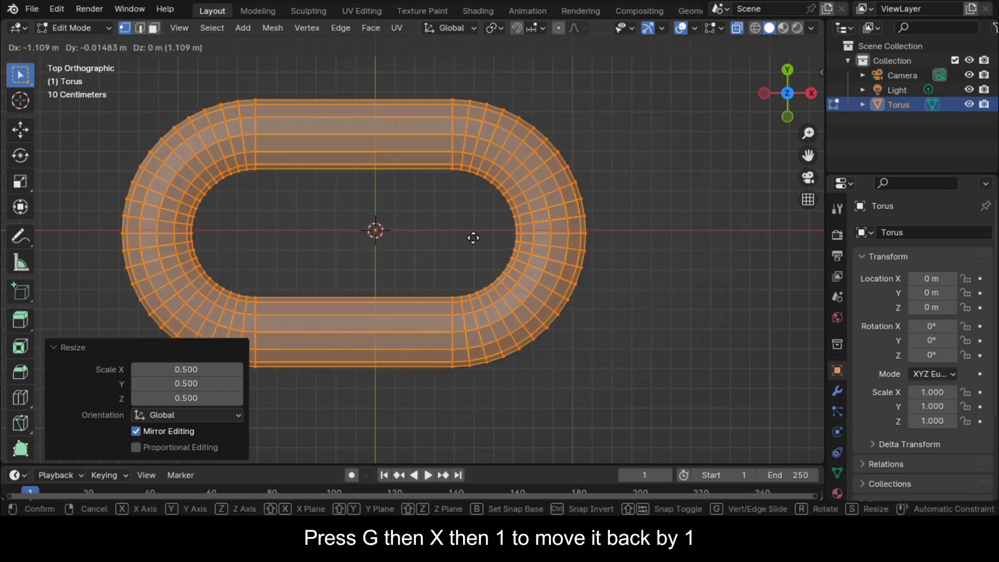
key("x")
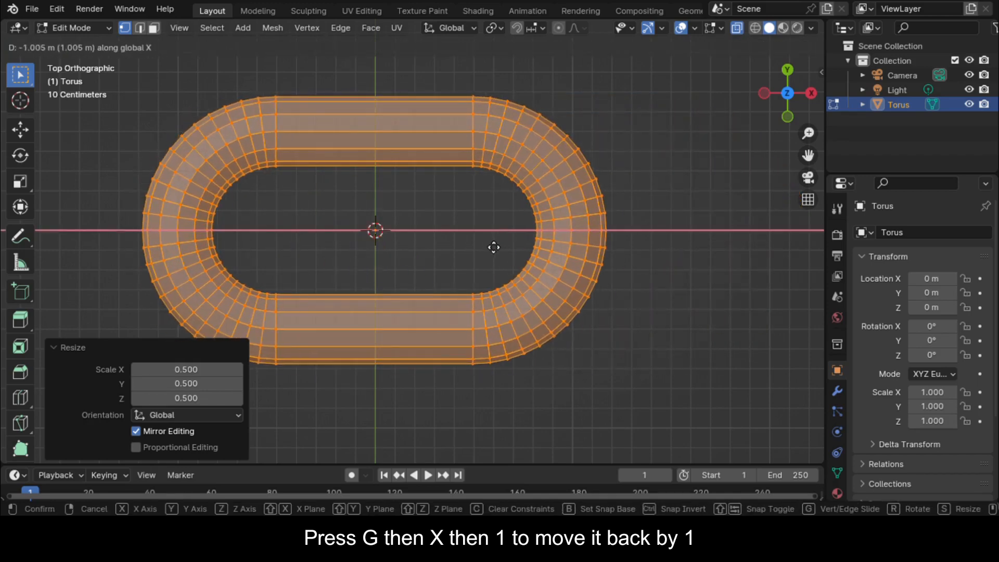
left_click(493, 245)
key("Tab")
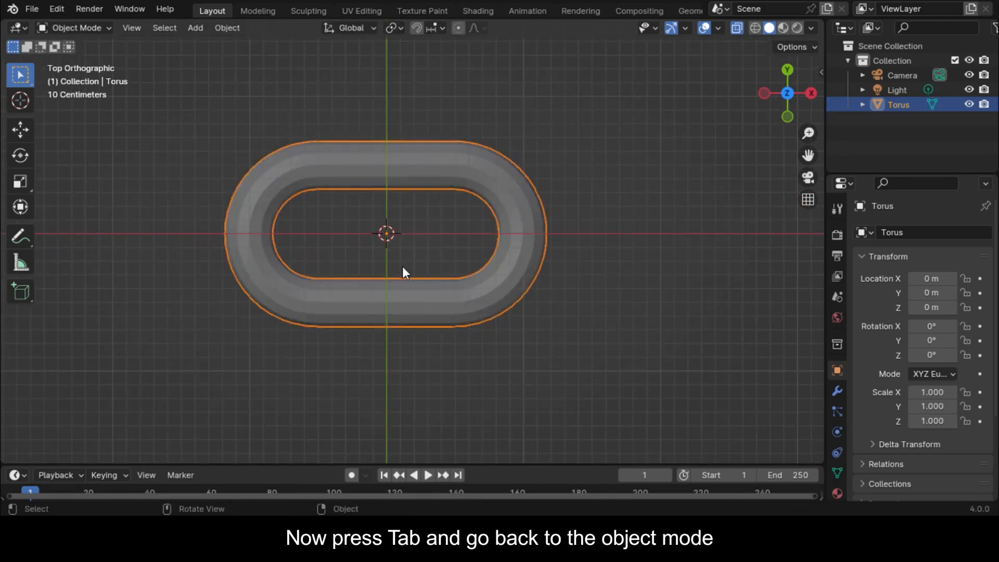
- In front view, duplicate the link and place the copy about 1.01 m along X
scroll(440, 251, "up", 3)
scroll(468, 239, "down", 3)
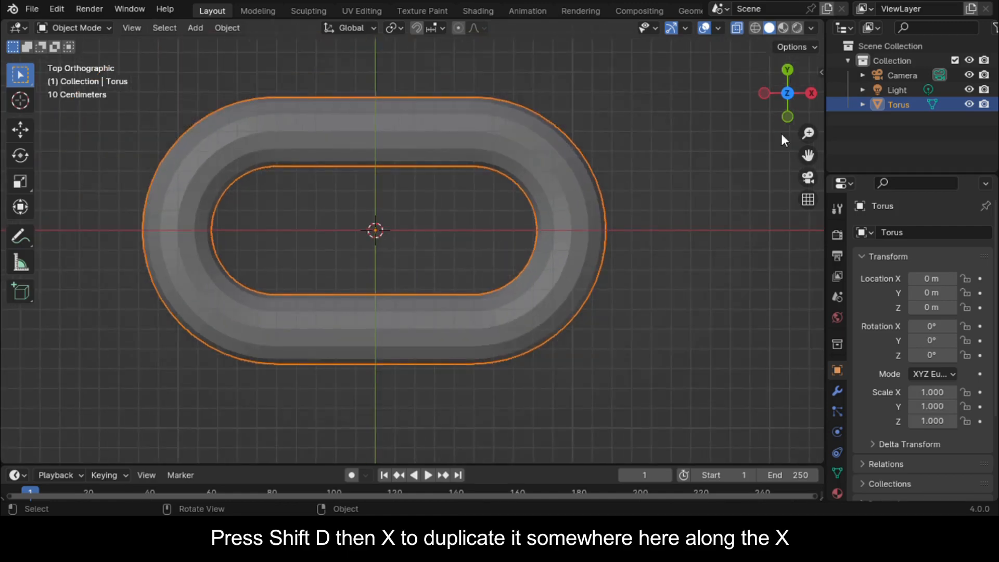
left_click(787, 116)
key("shift+d")
key("x")
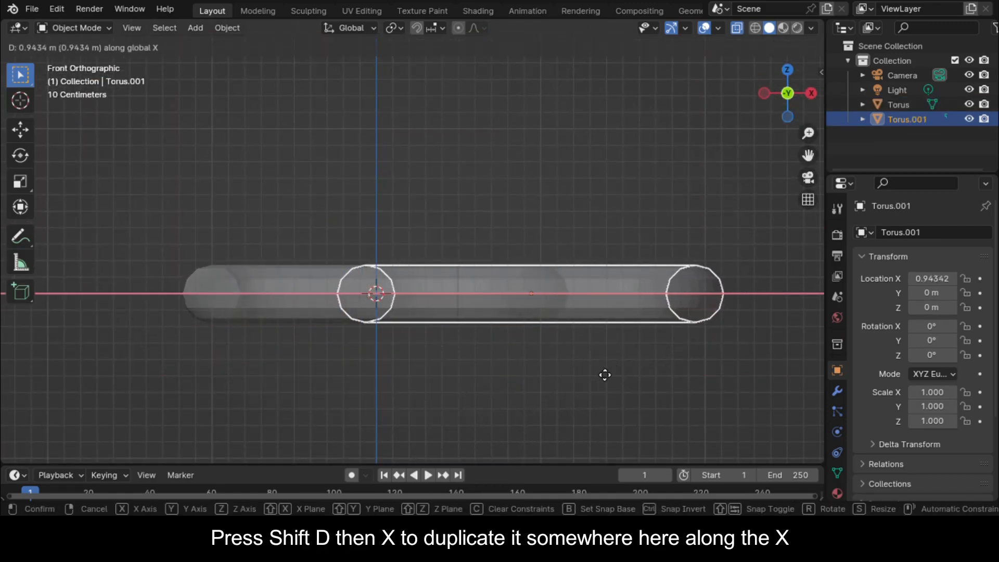
left_click(611, 339)
- Rotate the duplicated link 90° about X and shift it along X to about 1.17 m so it interlocks with the first
key("r")
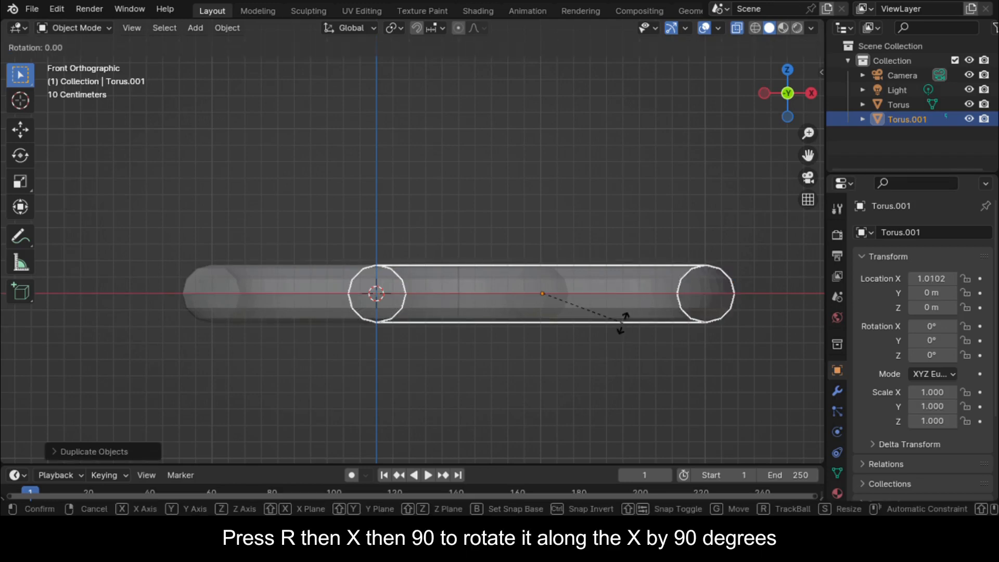
type("x")
type("90")
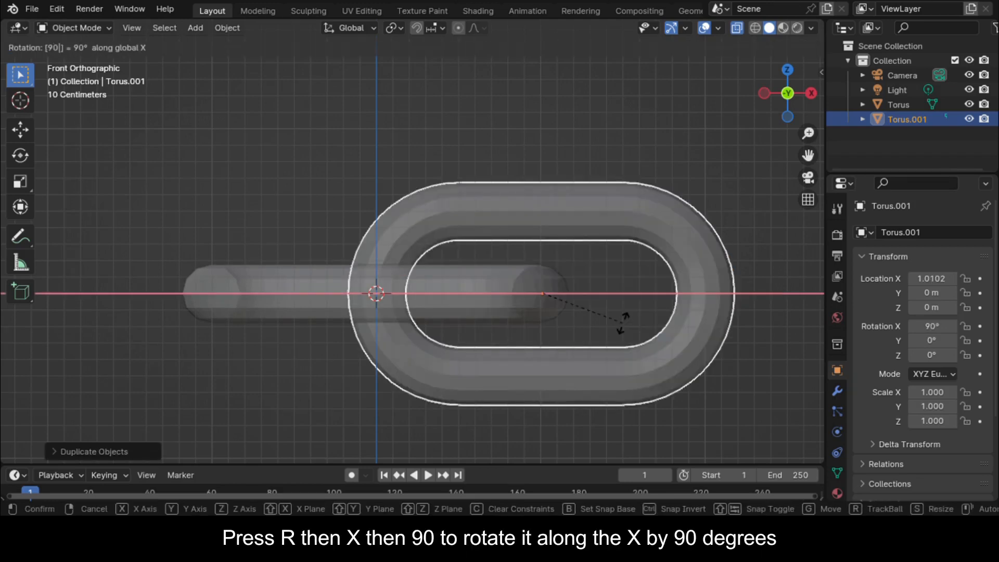
key("Return")
scroll(717, 223, "down", 1)
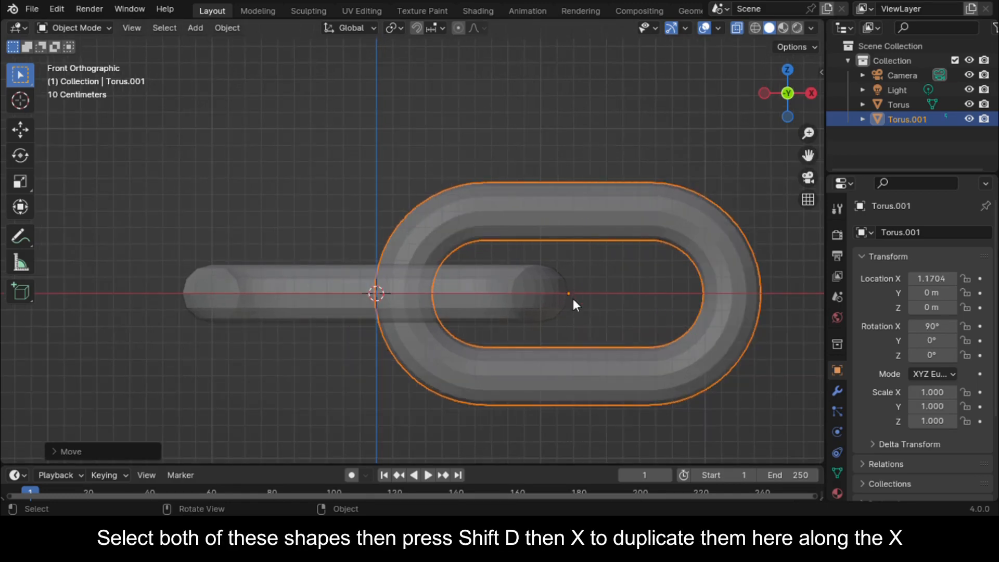
- Select both interlocked links and duplicate them about 2.43 m along X to continue the chain
scroll(572, 300, "down", 2)
left_click_drag(283, 167, 603, 388)
scroll(602, 388, "down", 4)
left_click_drag(808, 155, 640, 167)
scroll(209, 319, "up", 2)
key("shift+d")
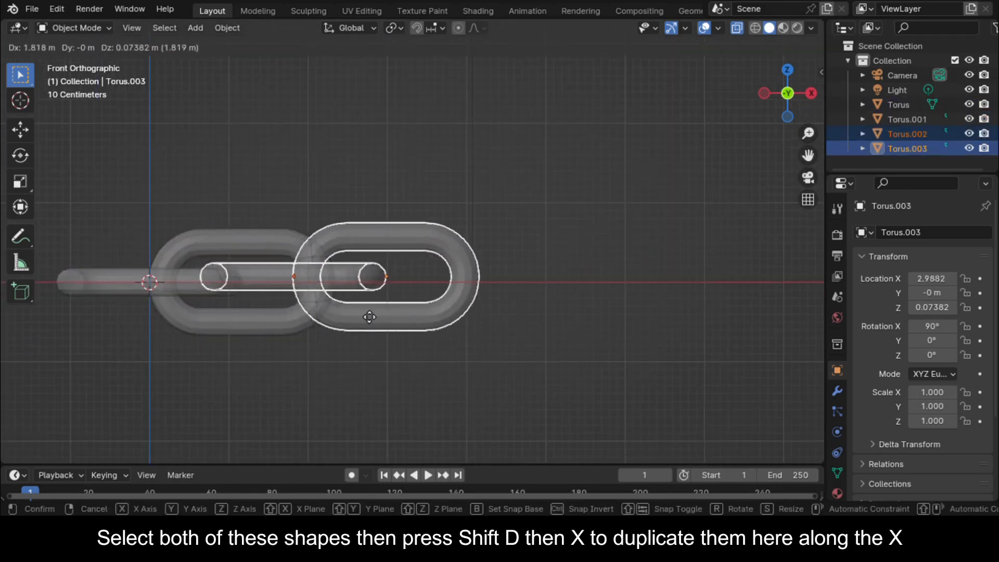
key("x")
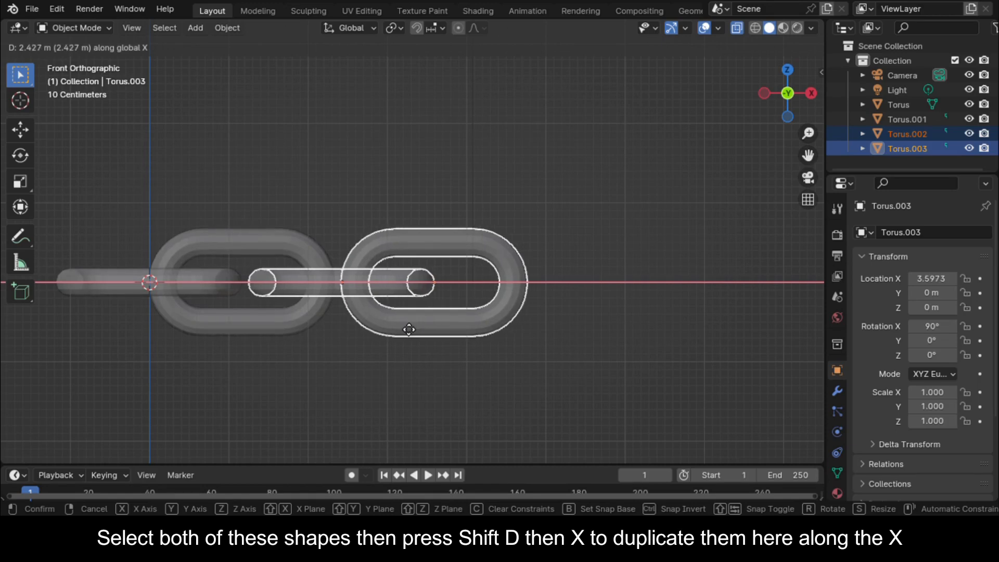
left_click(409, 329)
- Repeat the two-link duplication along X until the chain has 22 links, and turn off X-ray
middle_click_drag(550, 271, 584, 204)
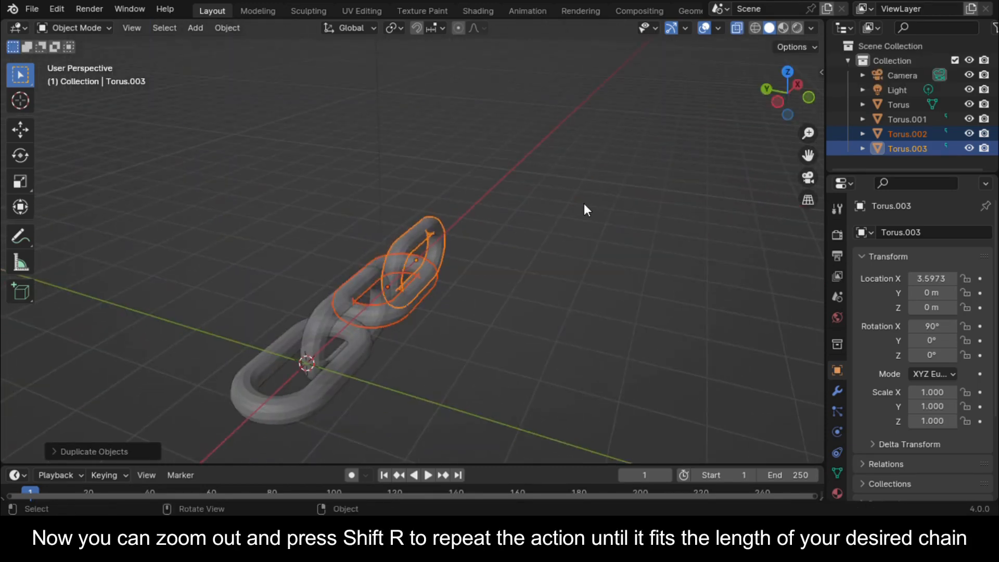
key("shift+r")
key("shift+r")
key("shift+r")
key("shift+r")
key("shift+r")
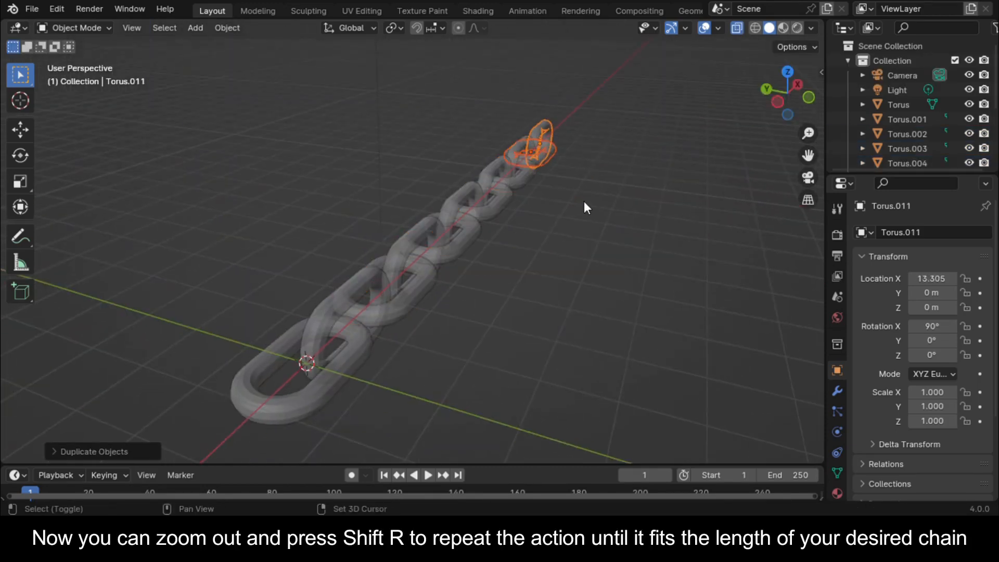
key("shift+r")
key("shift+r")
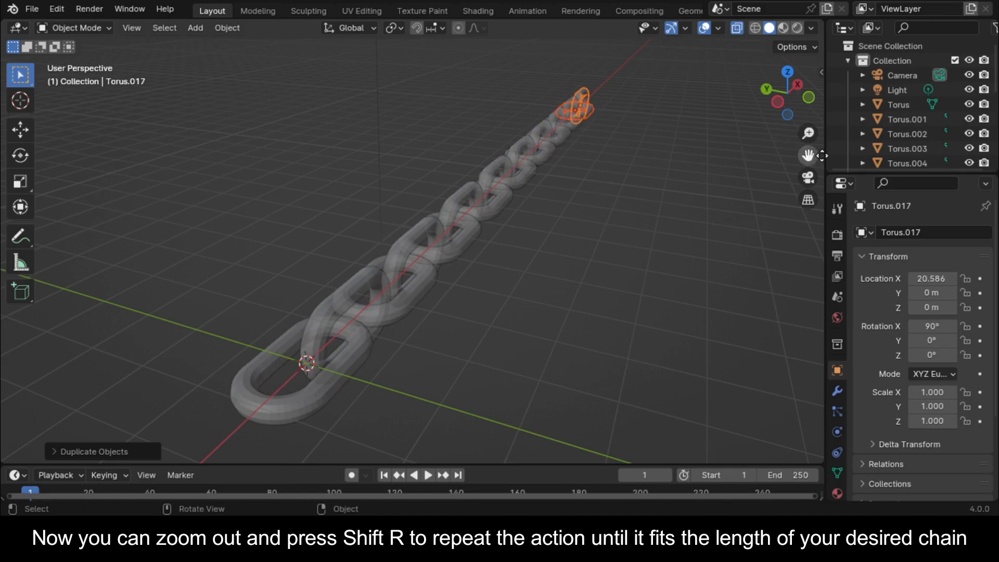
left_click_drag(821, 156, 782, 189)
left_click_drag(809, 97, 734, 92)
left_click_drag(808, 155, 792, 143)
key("shift+r")
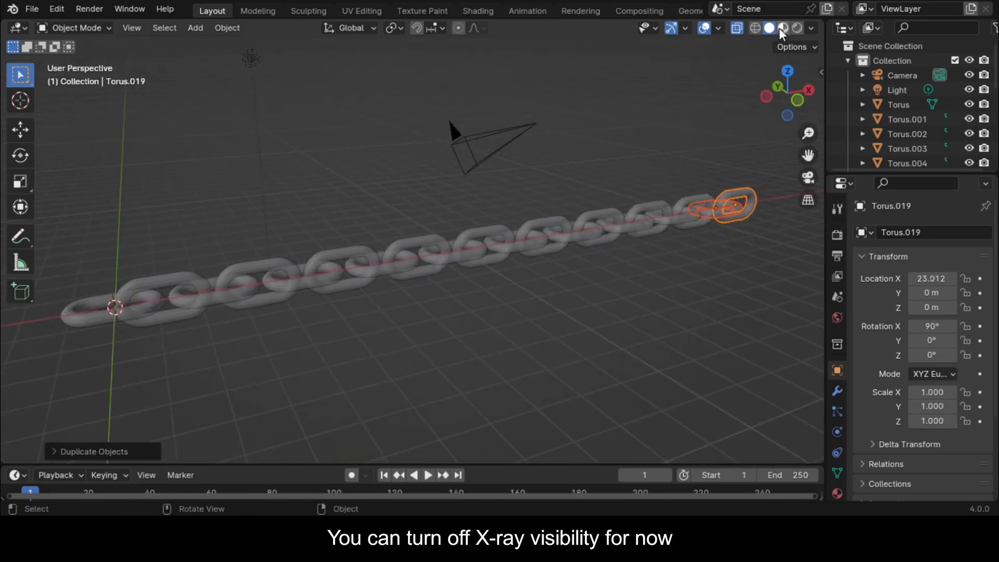
left_click(737, 28)
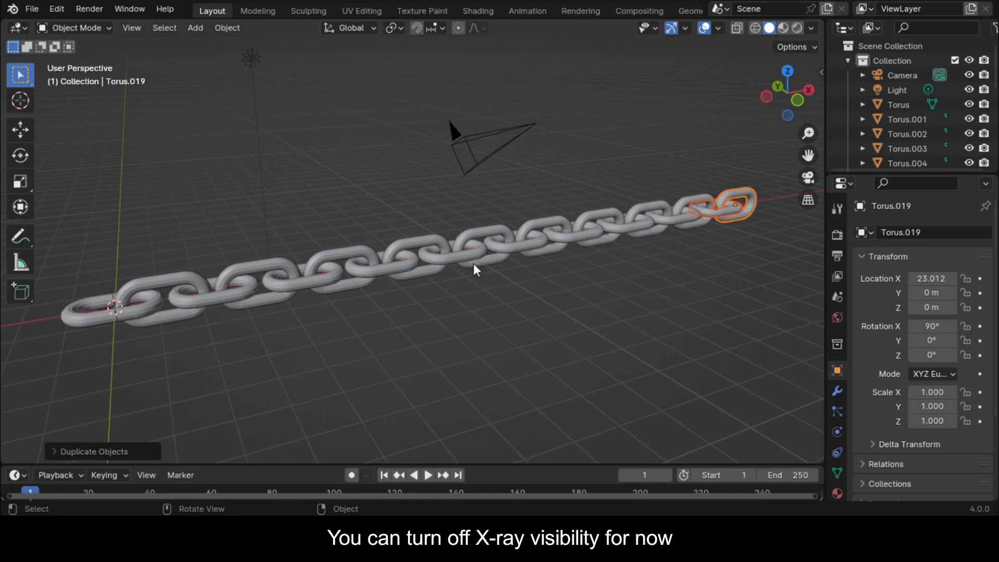
scroll(425, 253, "up", 3)
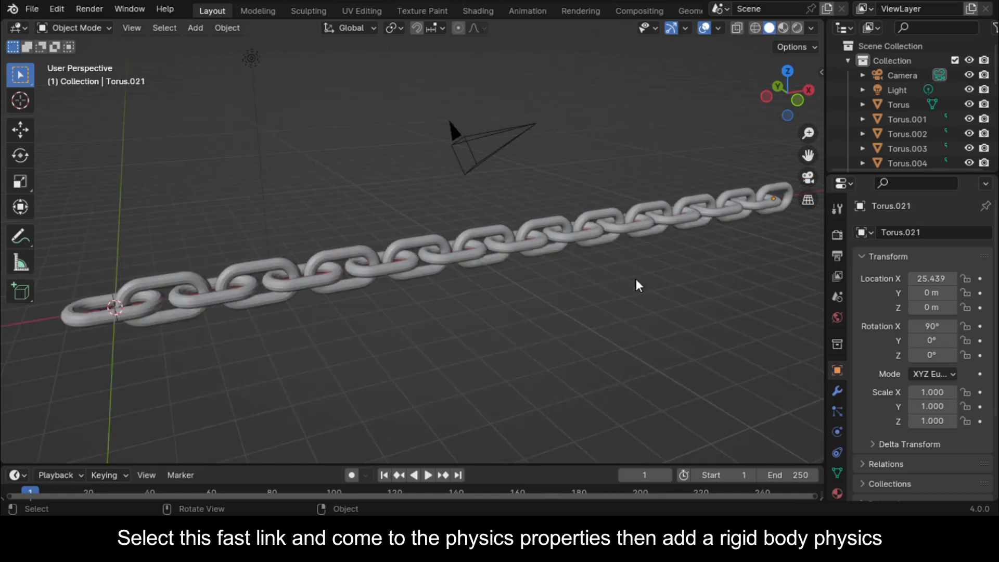
- Add Rigid Body physics to the first chain link at the origin and set its type to Passive
left_click_drag(808, 156, 828, 108)
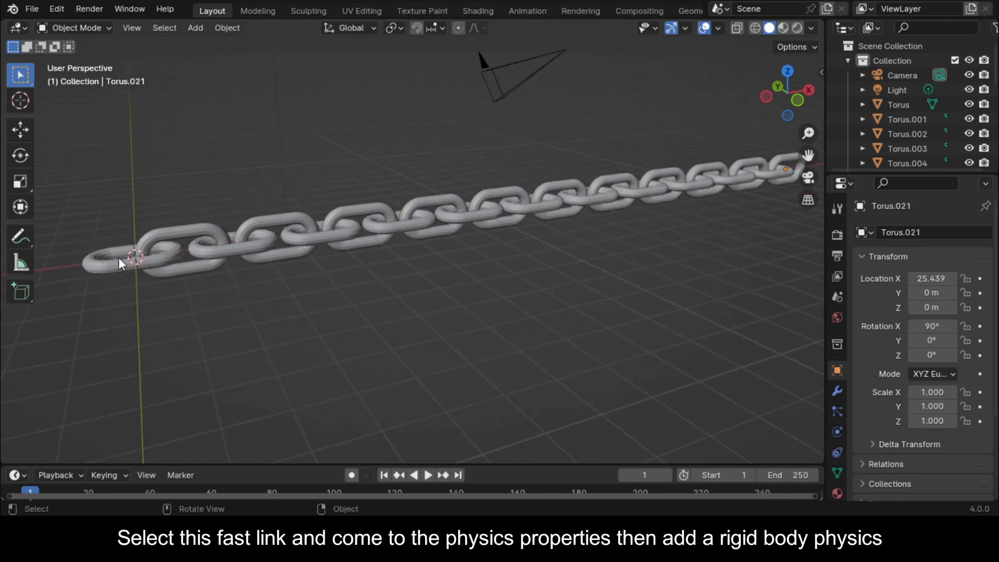
left_click(117, 261)
left_click_drag(809, 155, 855, 164)
left_click(834, 431)
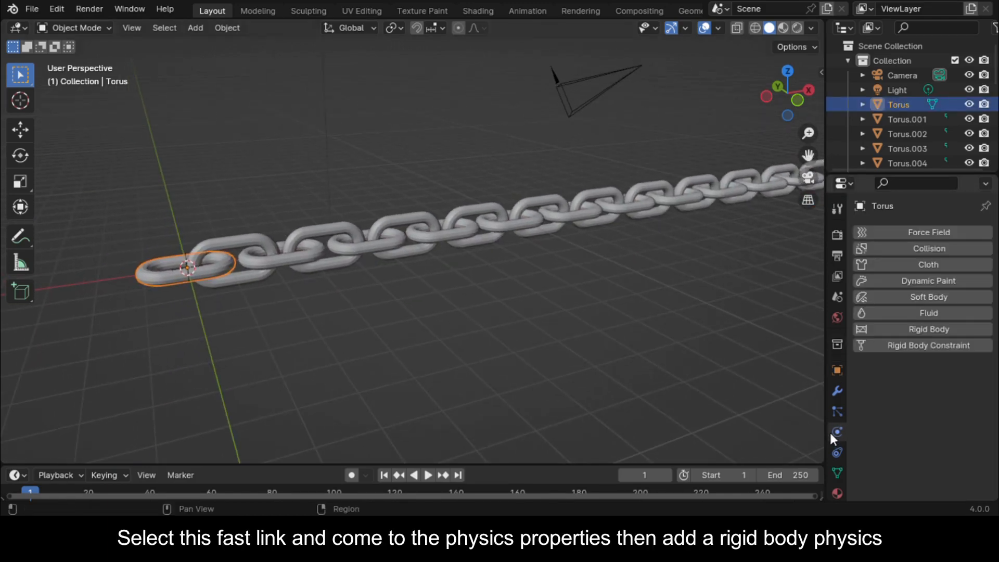
left_click(950, 330)
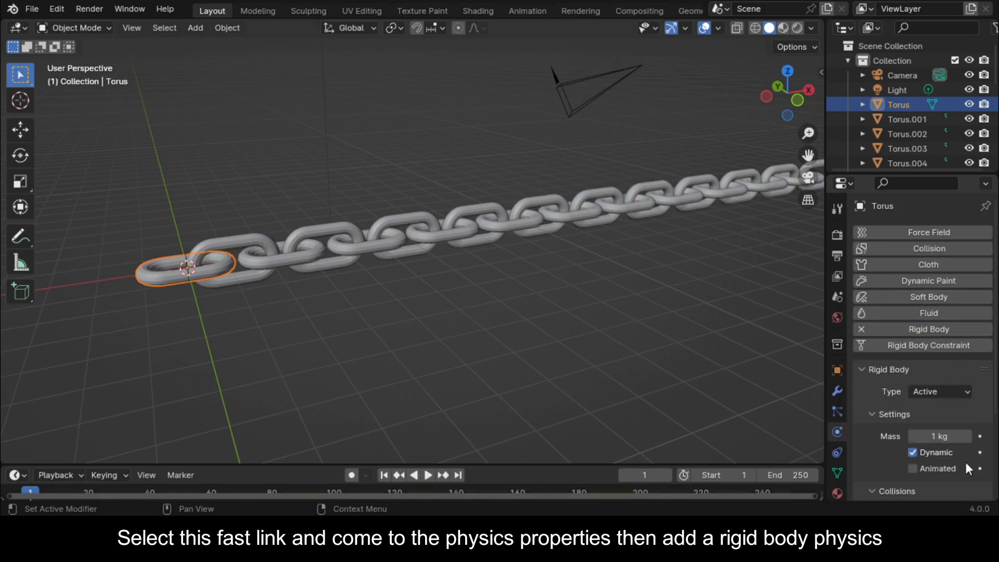
left_click(953, 392)
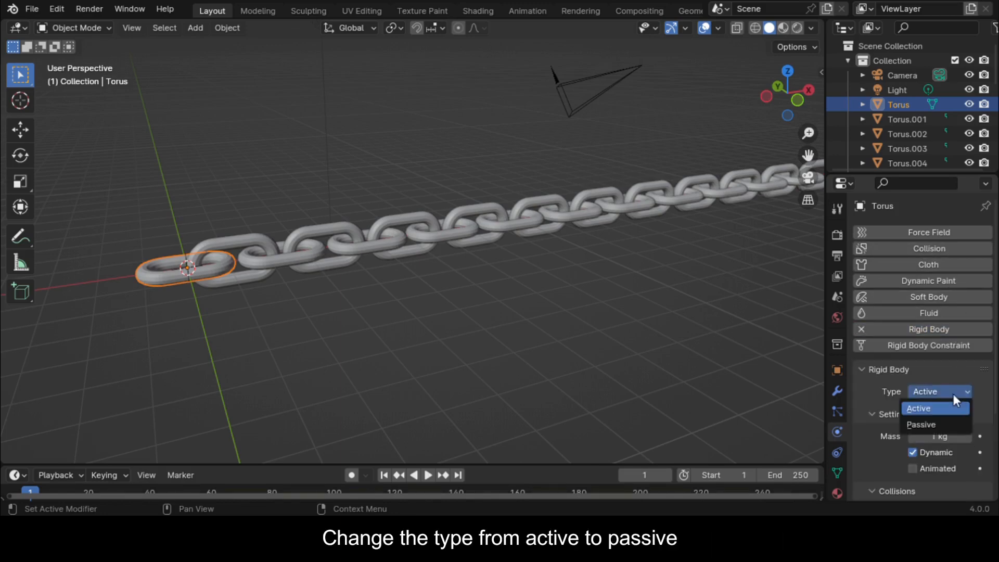
left_click(945, 425)
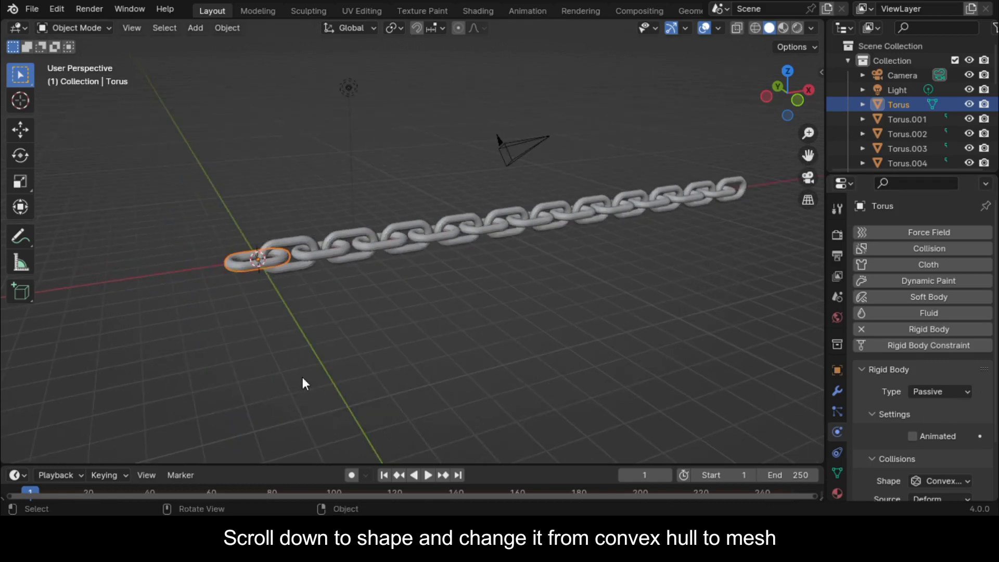
- Set the rigid body collision shape of the first chain link to Mesh
scroll(923, 339, "down", 3)
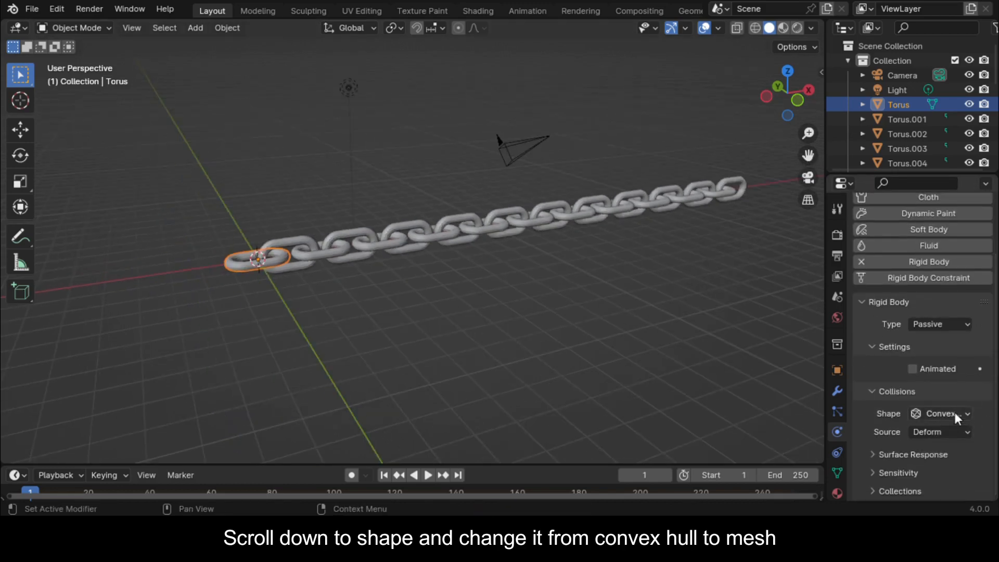
left_click(954, 412)
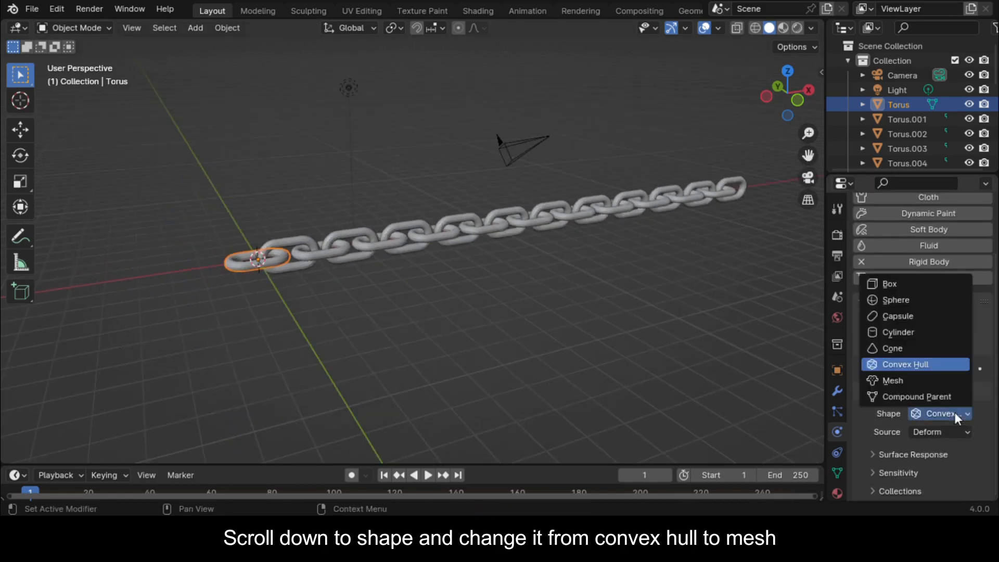
left_click(891, 380)
- Add Rigid Body physics to the second chain link and set its collision shape to Mesh
left_click(314, 246)
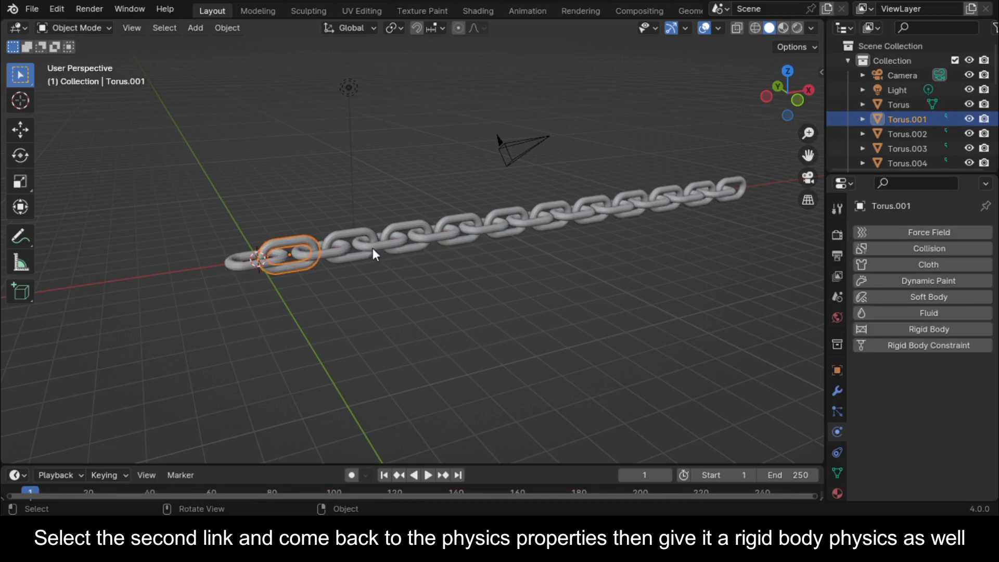
left_click(936, 328)
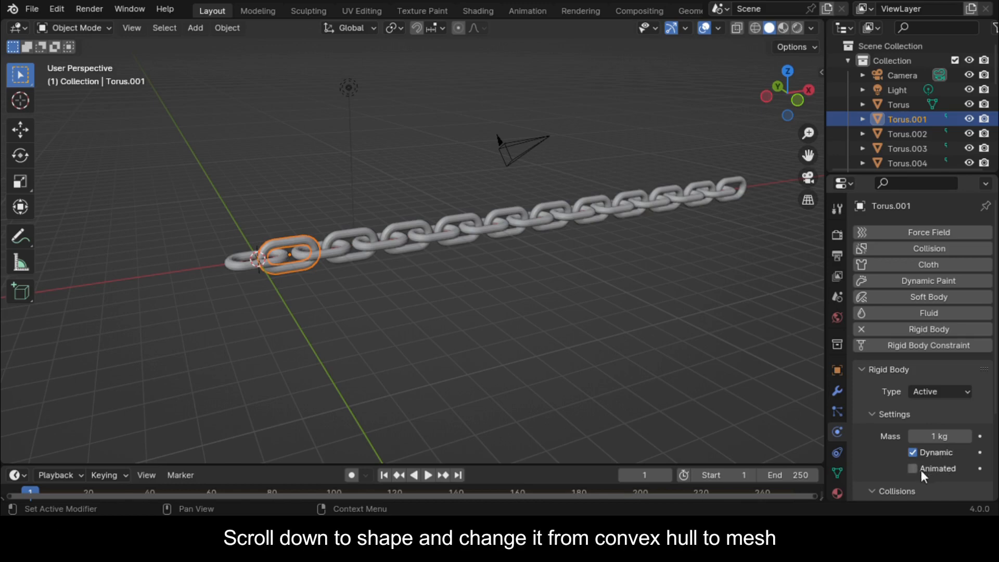
scroll(918, 471, "down", 3)
left_click(959, 455)
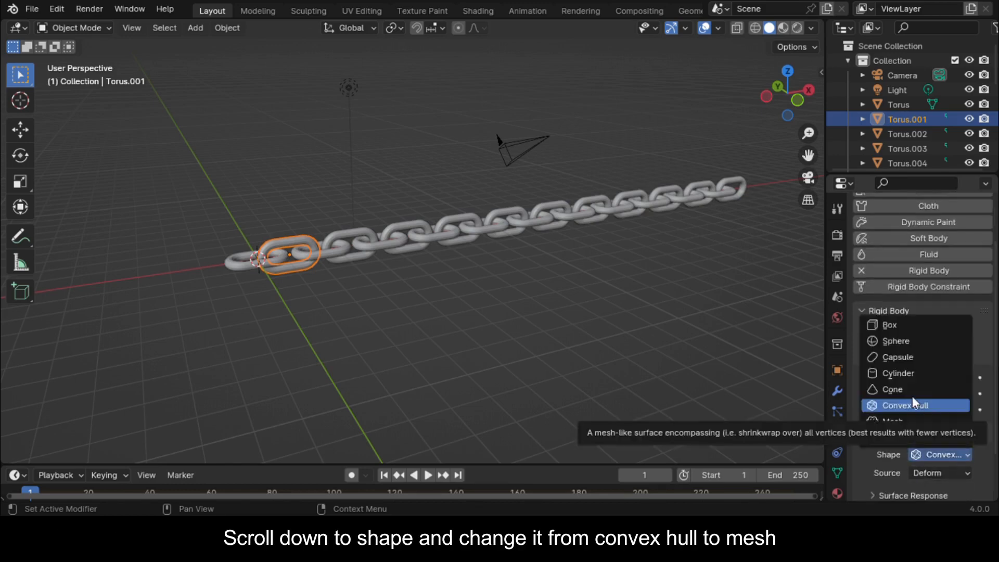
left_click(897, 421)
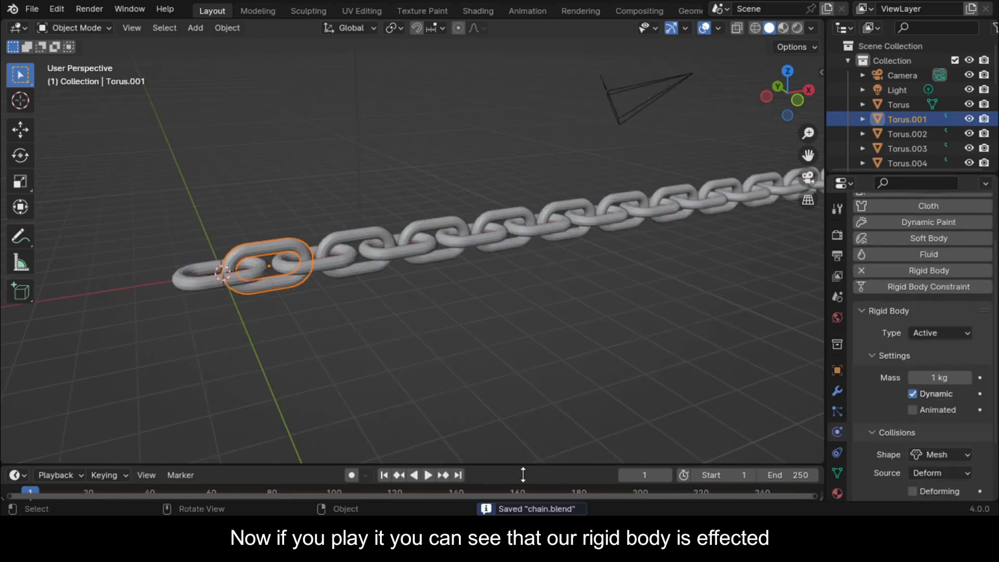
- Enlarge the timeline, play the simulation to check the second link's motion, and return to frame 1
left_click_drag(516, 467, 515, 433)
key("space")
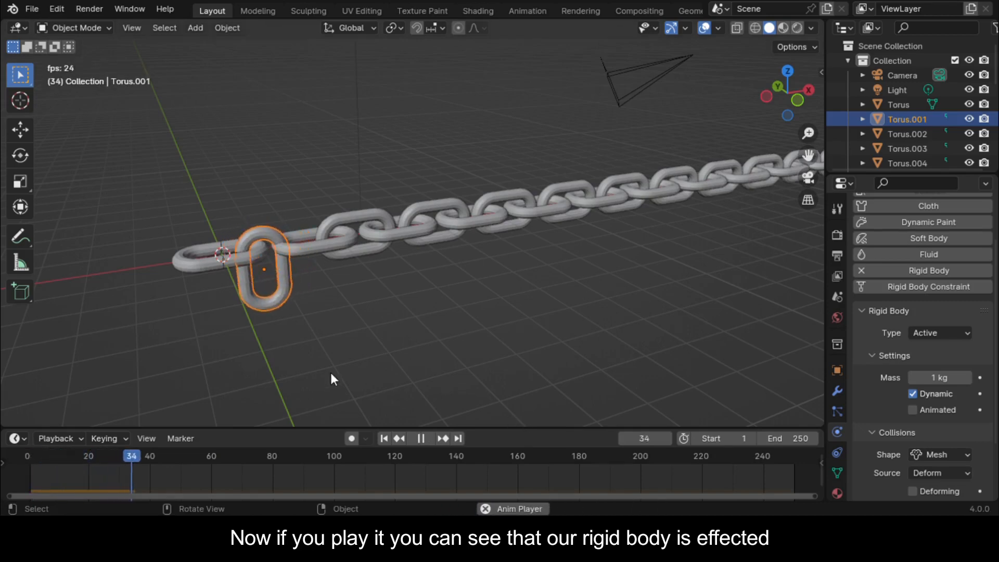
key("space")
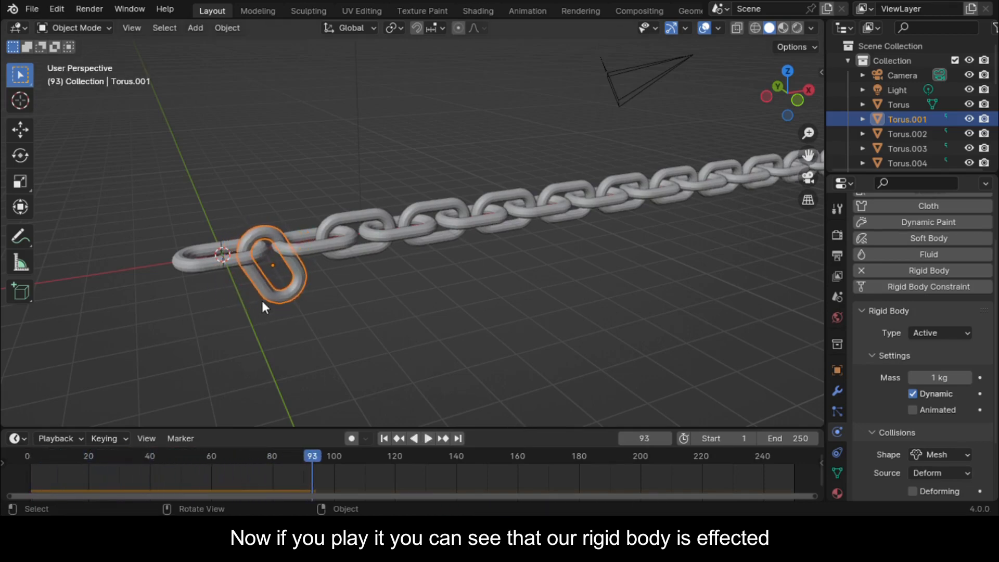
left_click_drag(276, 442, 29, 457)
- From the front view, select all chain links after the second one and exclude the light from the selection
key("KP_1")
scroll(772, 168, "down", 2)
middle_click_drag(316, 257, 138, 263, "shift")
left_click_drag(303, 202, 764, 239)
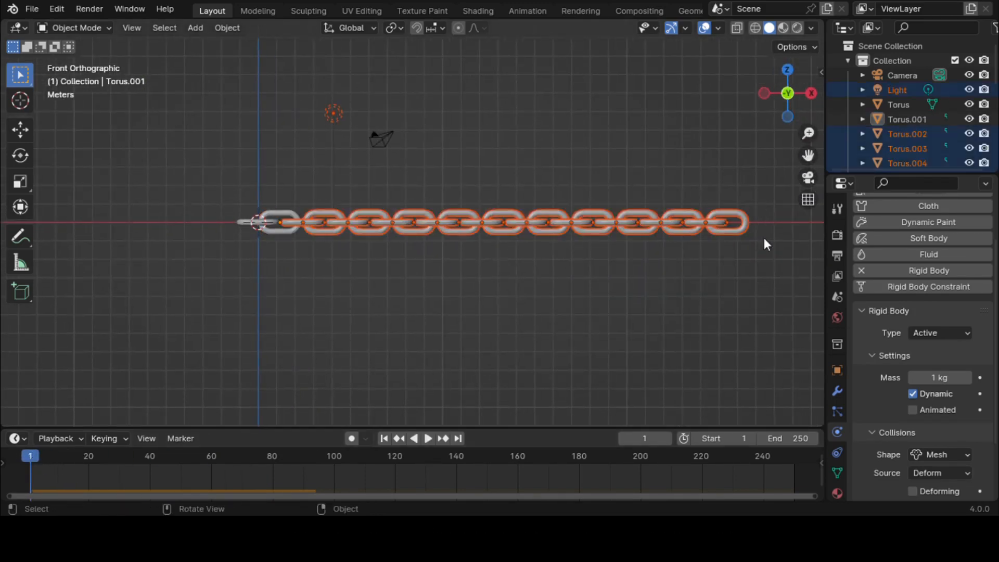
left_click(331, 114, "shift")
left_click(333, 115, "shift")
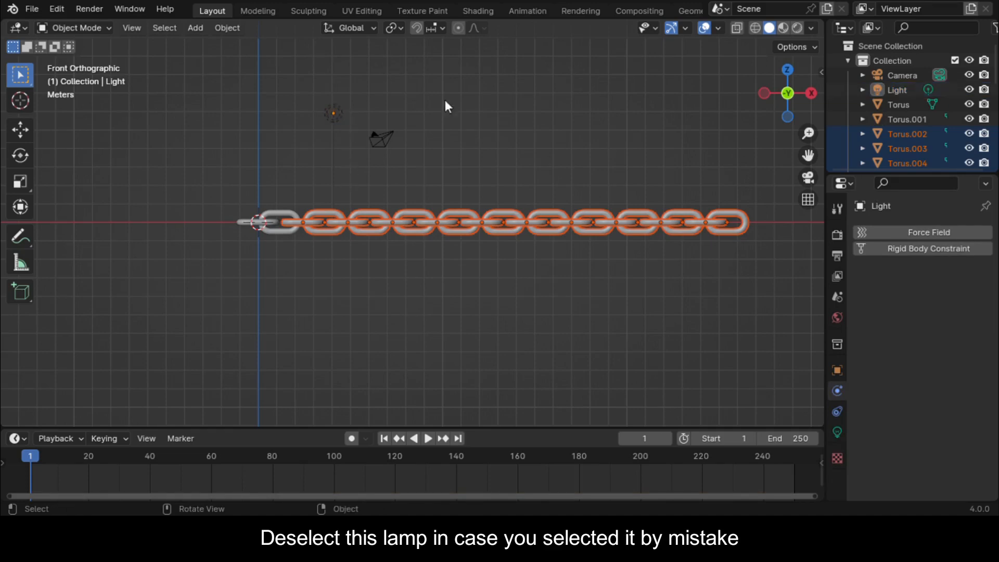
- Add the second link to the selection as the active object and copy its rigid body settings to the other selected links
left_click_drag(792, 96, 861, 118)
scroll(400, 277, "up", 4)
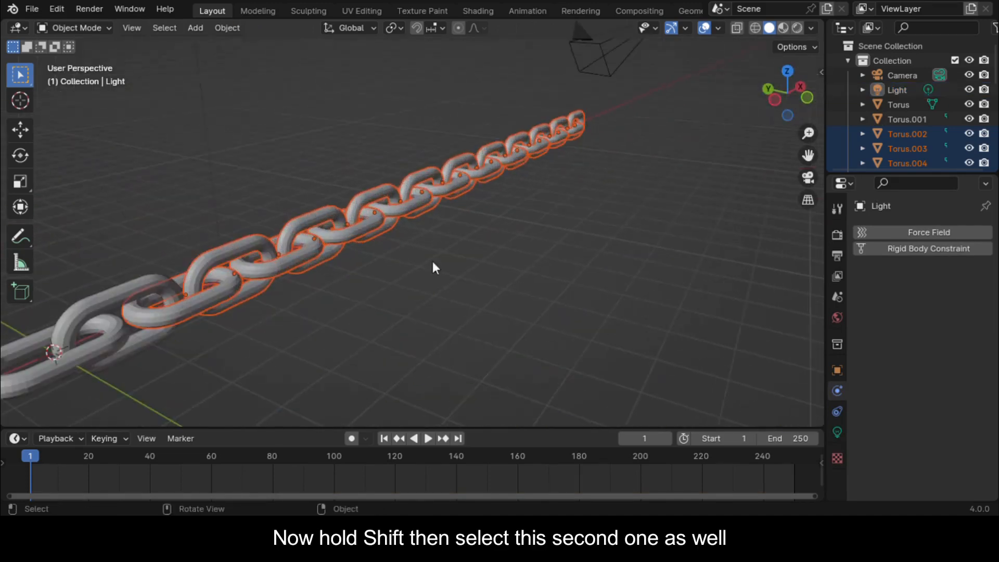
left_click_drag(808, 155, 936, 151)
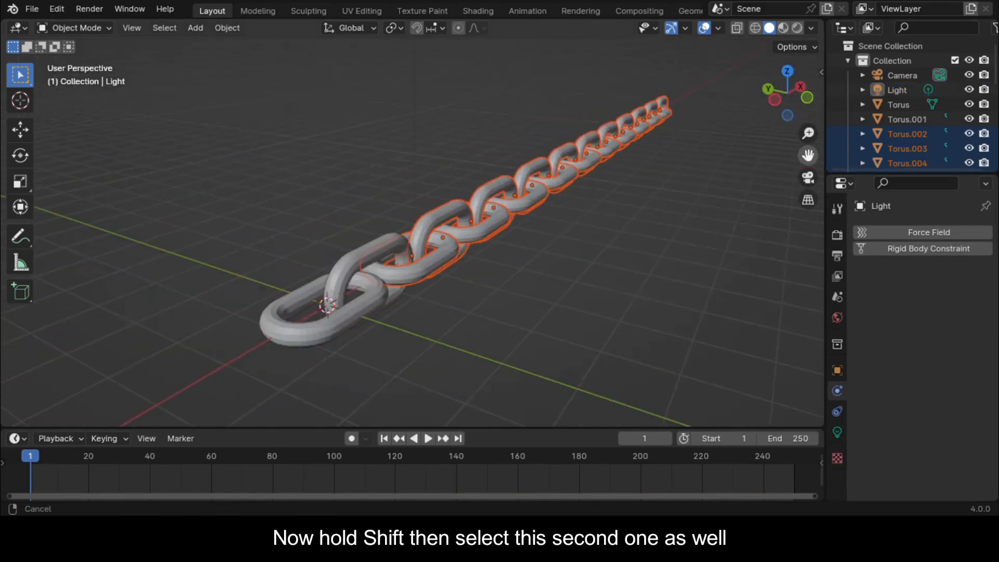
left_click(357, 258, "shift")
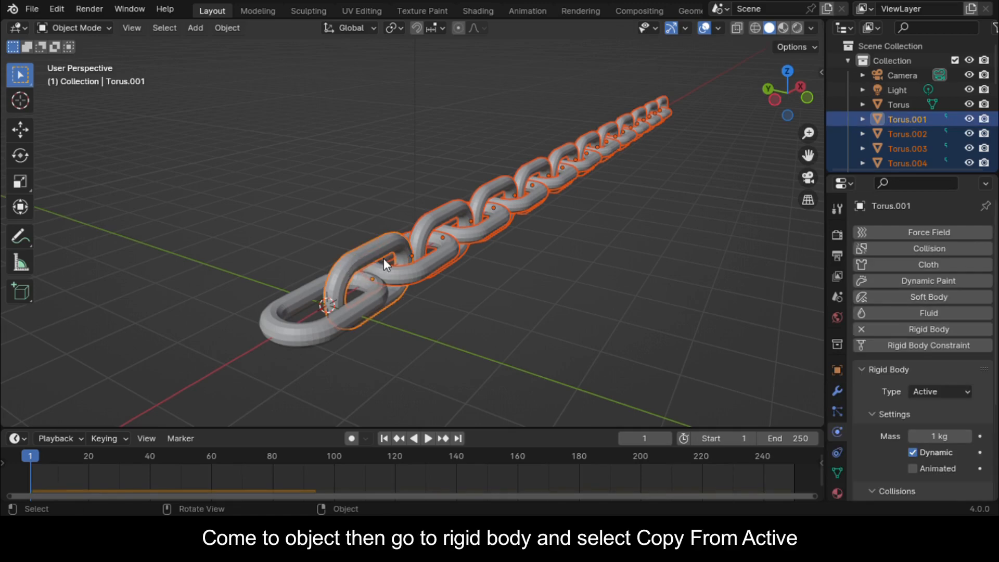
left_click(227, 27)
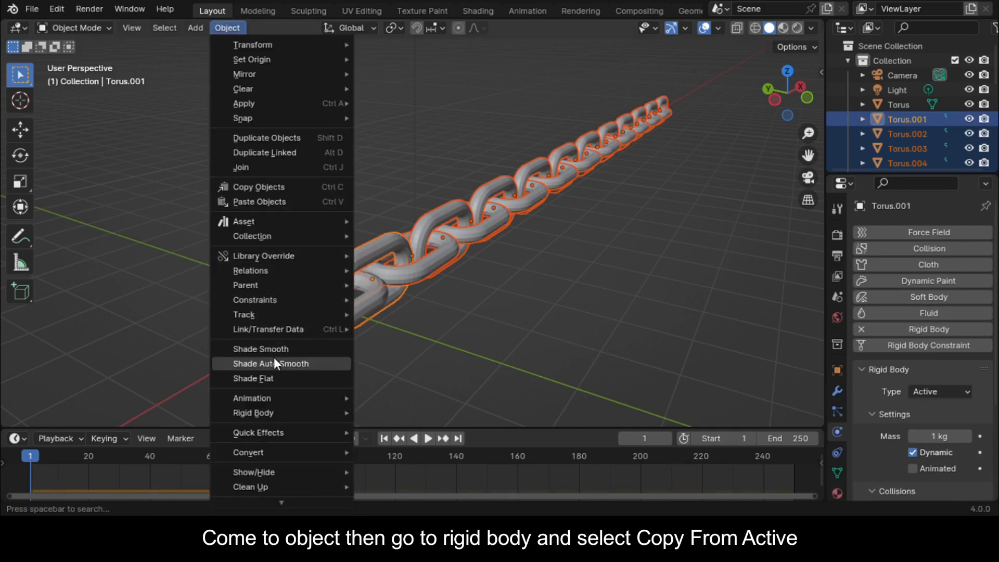
mouse_move(274, 412)
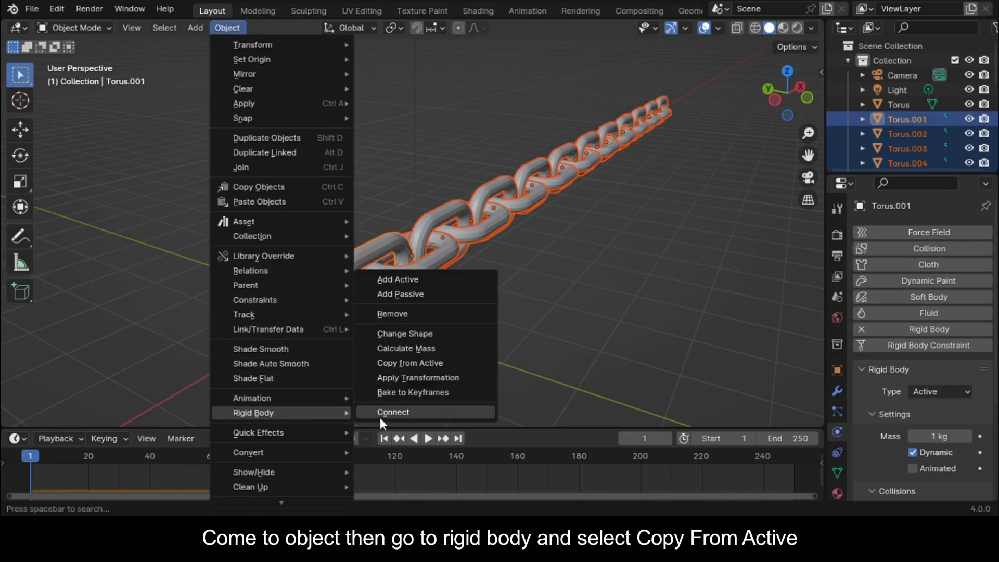
left_click(425, 363)
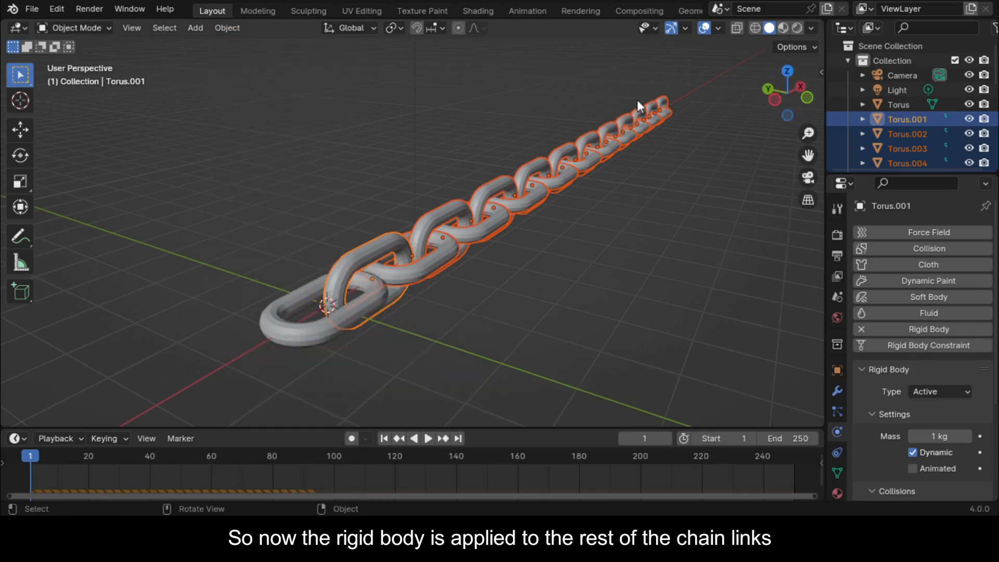
- Play the simulation to examine how the whole chain falls, and return to the start of the timeline
left_click_drag(786, 104, 741, 138)
scroll(741, 139, "down", 3)
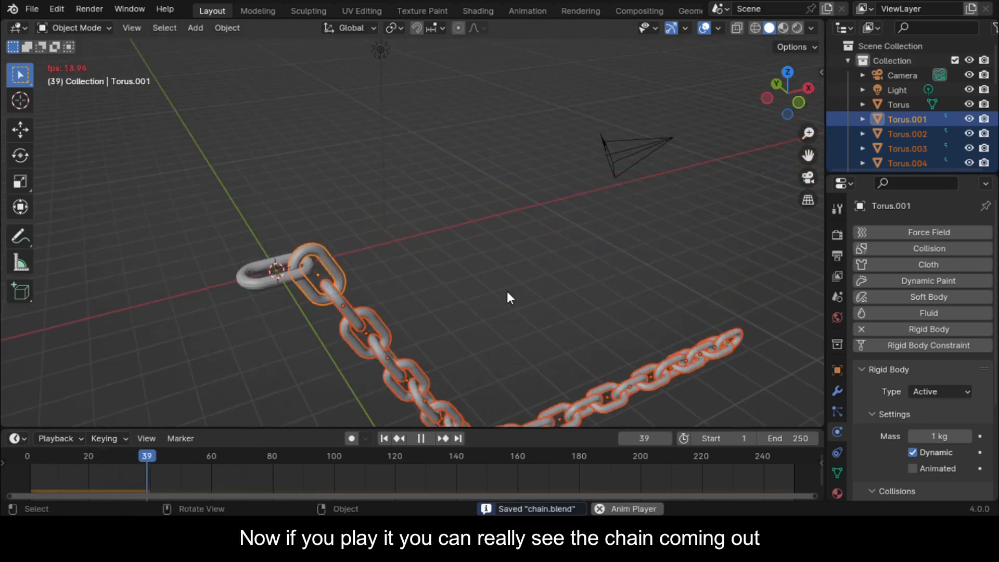
key("space")
left_click_drag(808, 155, 737, 42)
key("space")
key("space")
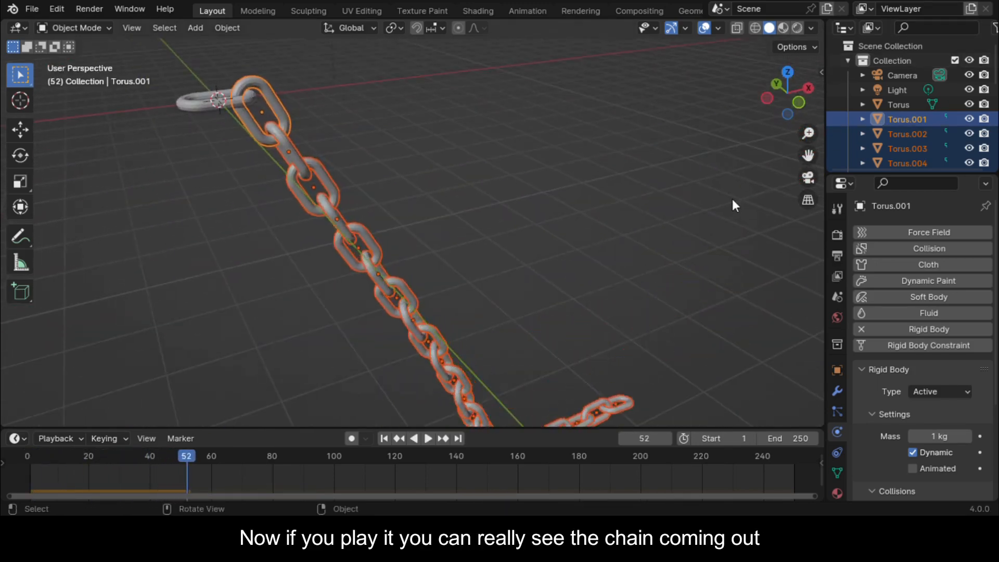
scroll(714, 210, "down", 6)
key("space")
scroll(714, 210, "down", 2)
scroll(276, 272, "up", 4)
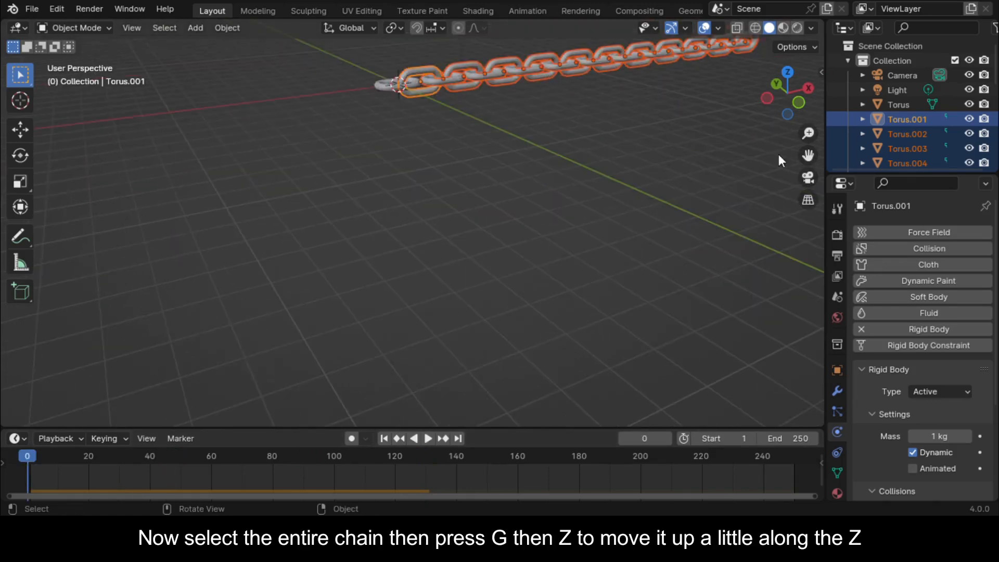
- Add the first link to the selection and move the entire chain up along Z, well above the grid
left_click_drag(808, 155, 773, 182)
scroll(405, 205, "up", 2)
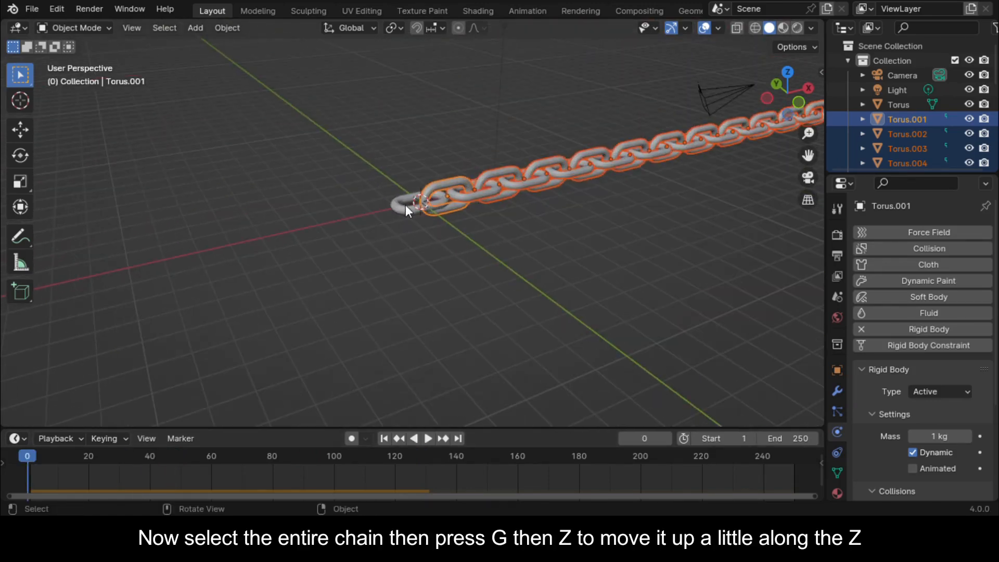
left_click(404, 205, "shift")
scroll(607, 175, "down", 3)
left_click(799, 102)
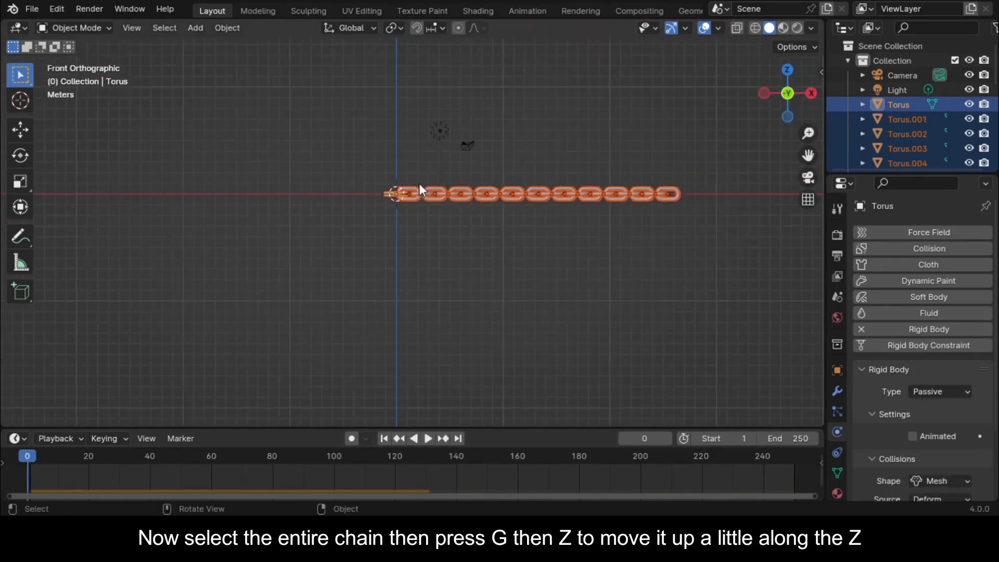
key("g")
key("z")
left_click(429, 104)
- Add a mesh plane at the origin as a floor and scale it up
scroll(697, 201, "up", 3)
left_click_drag(808, 155, 748, 307)
left_click_drag(788, 99, 806, 100)
key("shift+a")
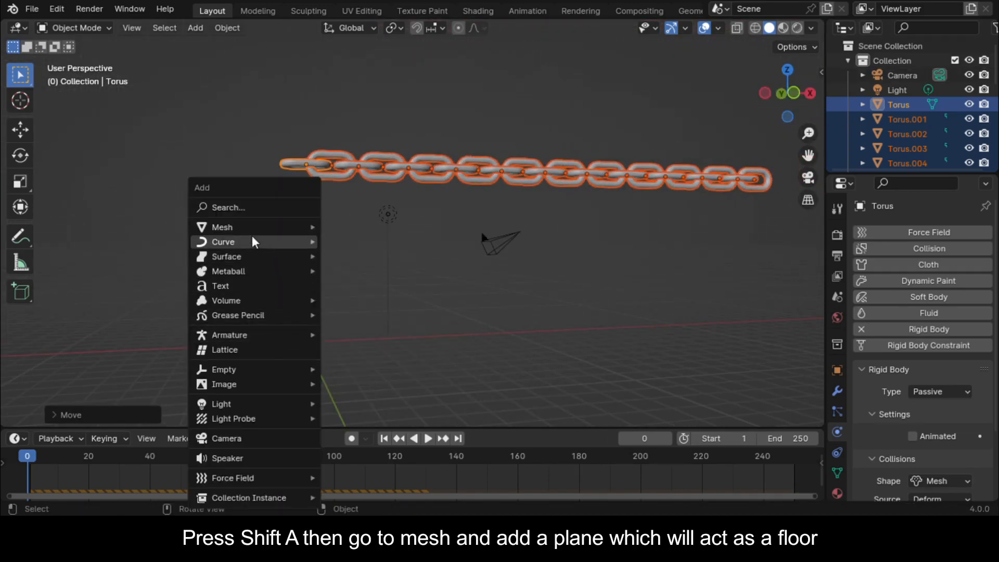
mouse_move(242, 229)
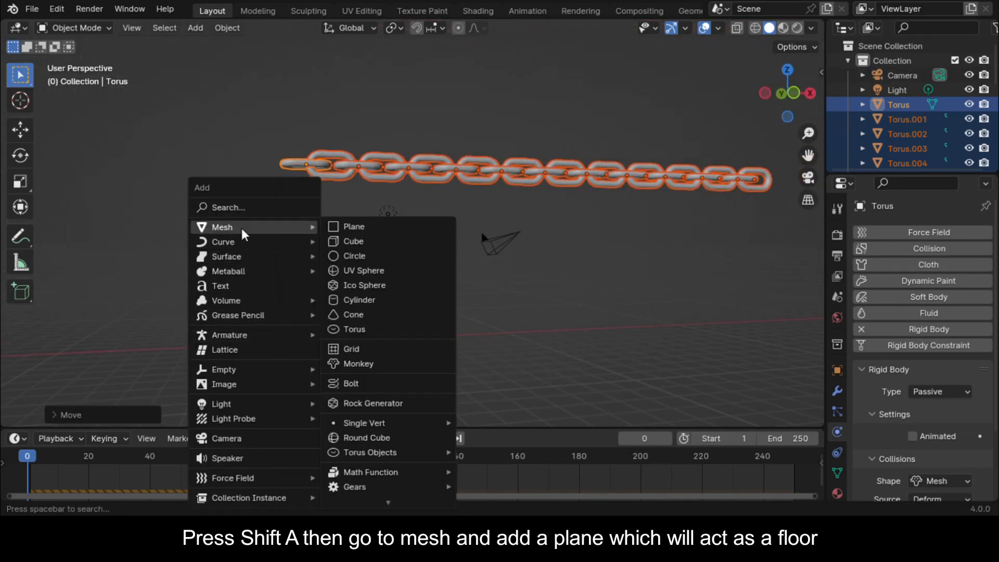
left_click(352, 229)
key("s")
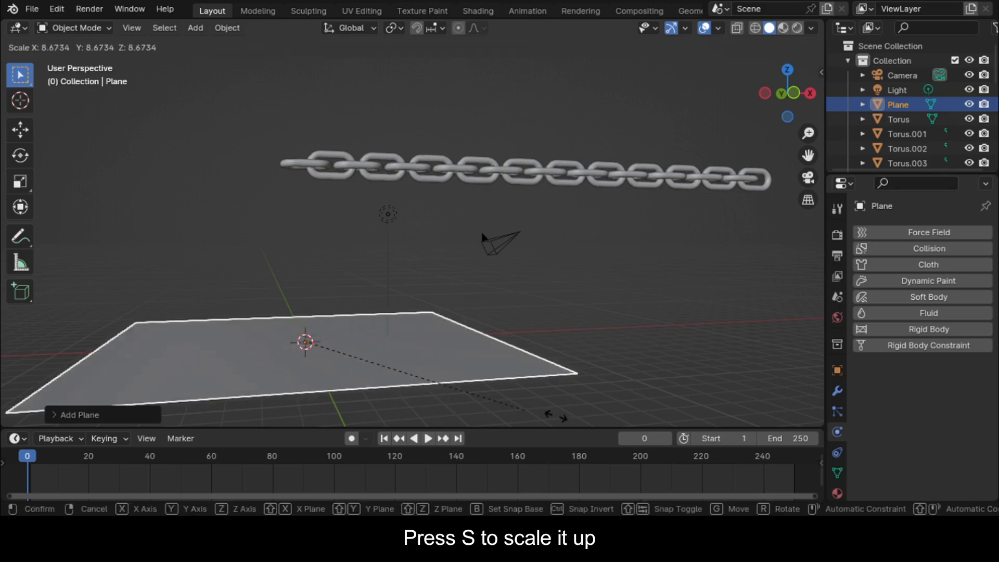
left_click(619, 422)
- Select all chain links from the back view and move them along negative X so they hang over the plane
scroll(425, 195, "down", 4)
left_click(783, 93)
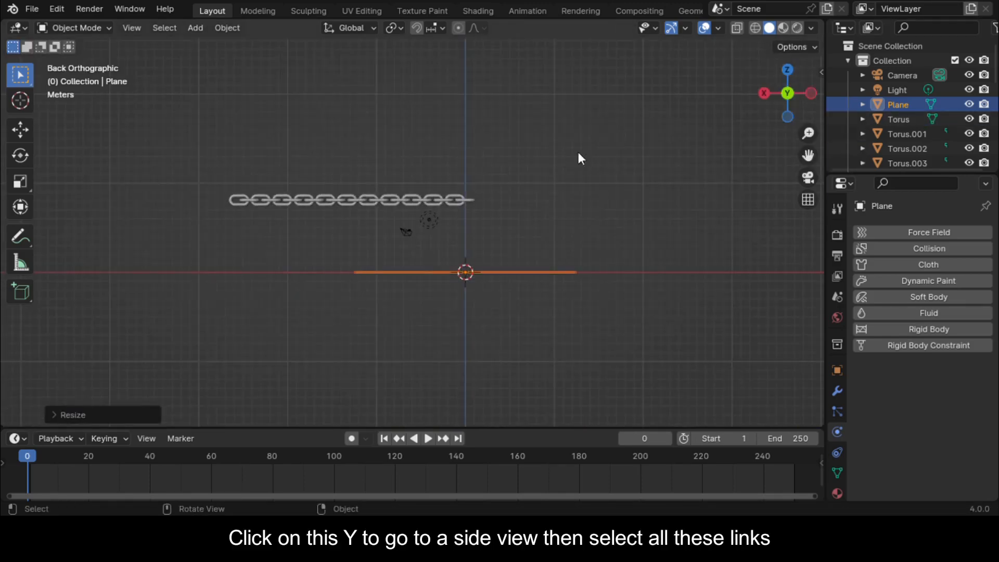
left_click_drag(269, 177, 502, 200)
key("g")
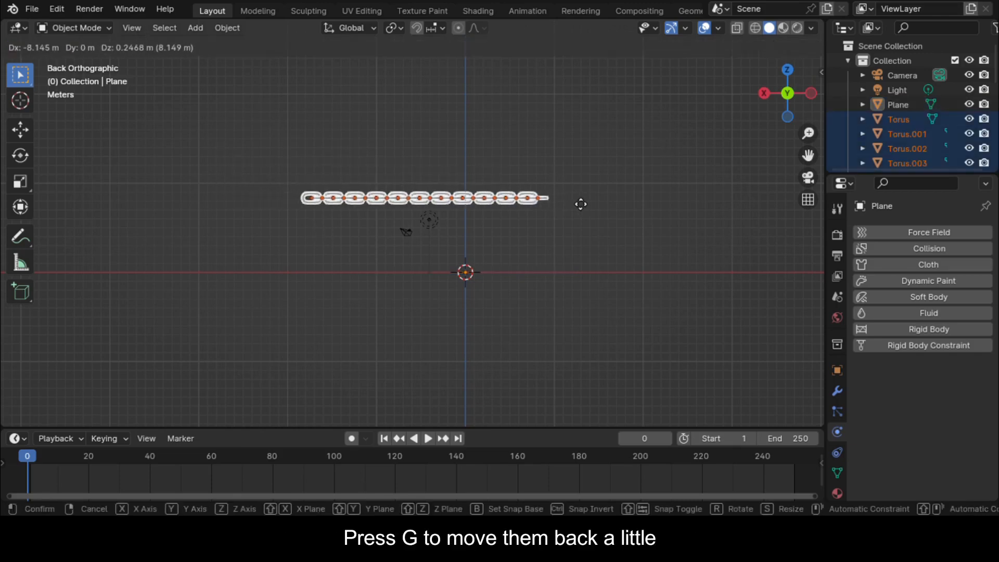
key("x")
left_click(591, 205)
- Scale the floor plane up about 2.23 times to cover the chain's length and shift it along X
left_click_drag(785, 93, 375, 301)
left_click(405, 311)
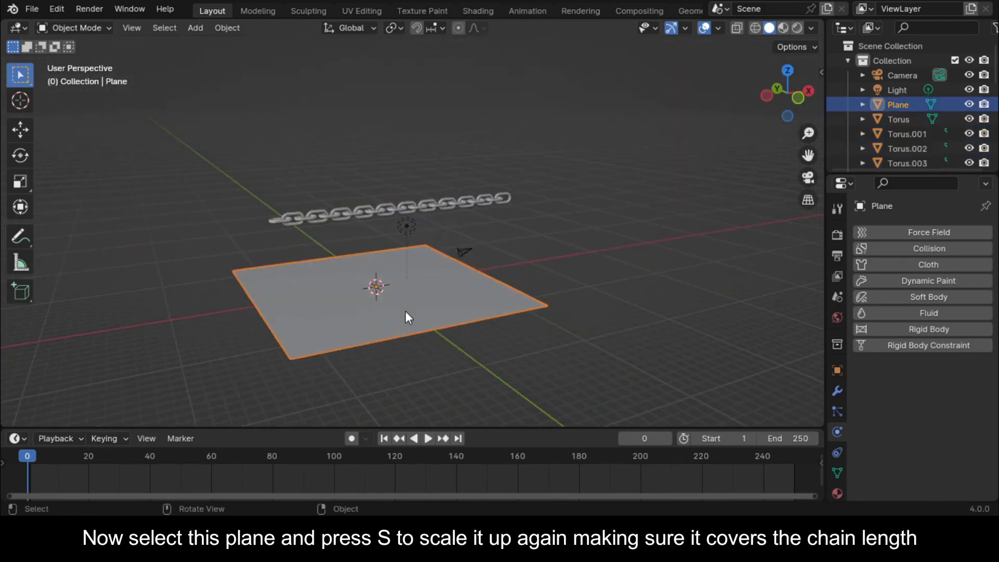
key("s")
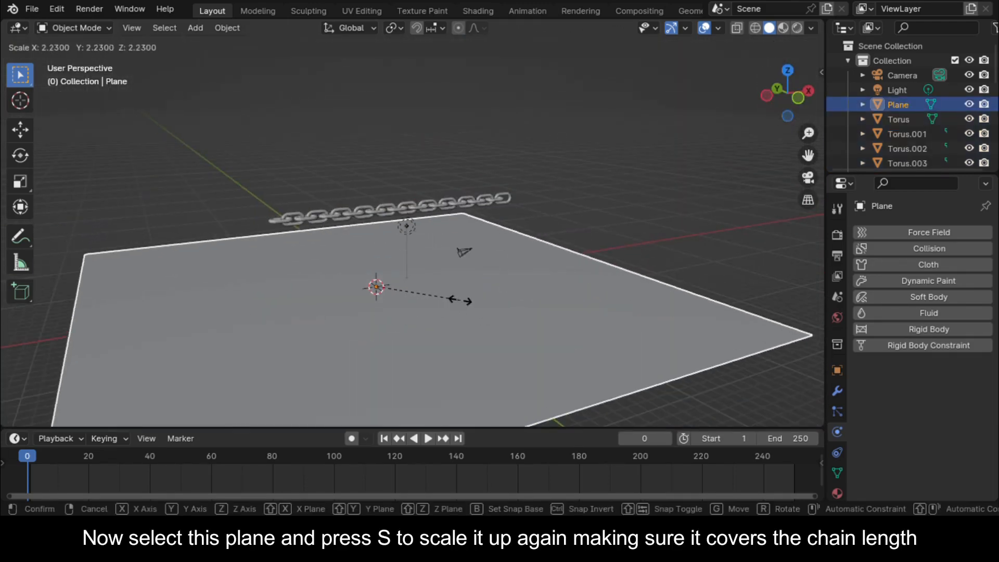
left_click(460, 301)
key("g")
key("x")
left_click(470, 277)
- Save the file, add Rigid Body physics to the floor plane, and set its type to Passive
scroll(471, 278, "up", 2)
middle_click_drag(471, 278, 535, 267, "shift")
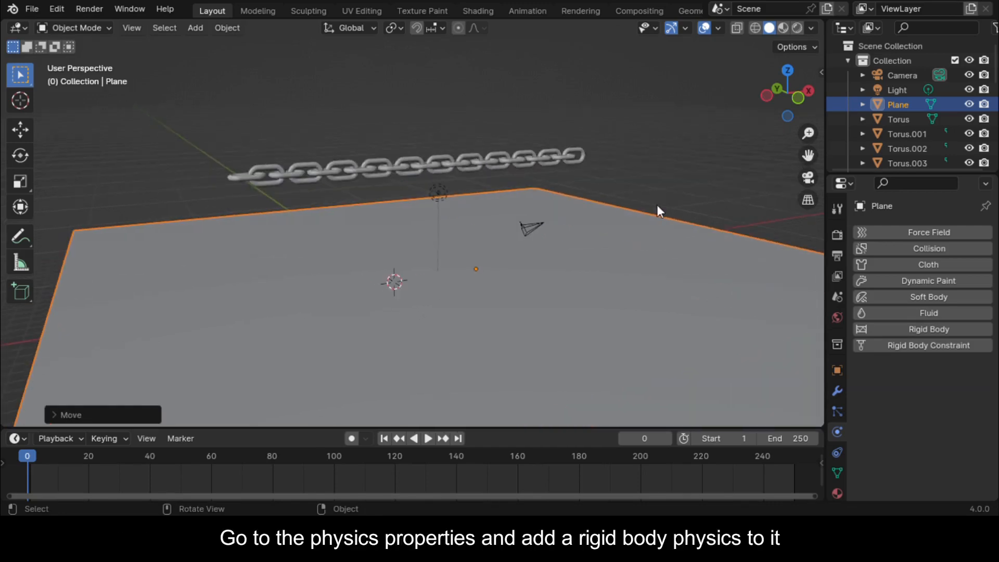
key("ctrl+s")
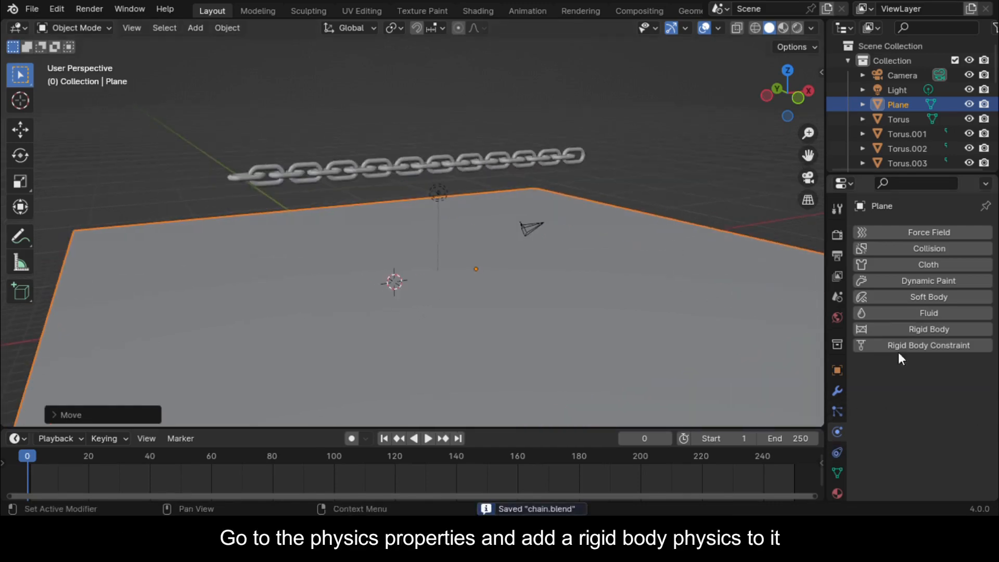
left_click(925, 328)
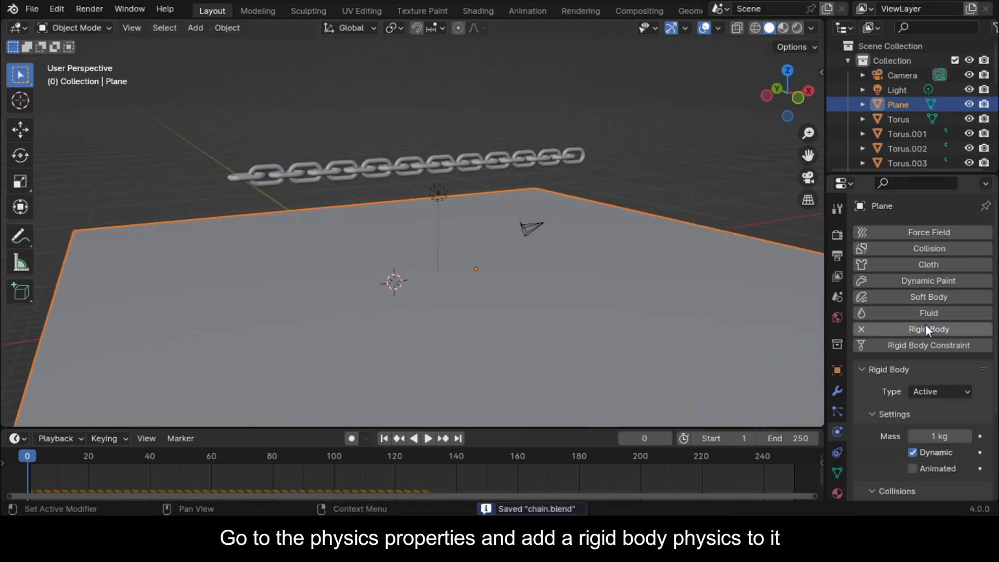
left_click(939, 390)
left_click(919, 426)
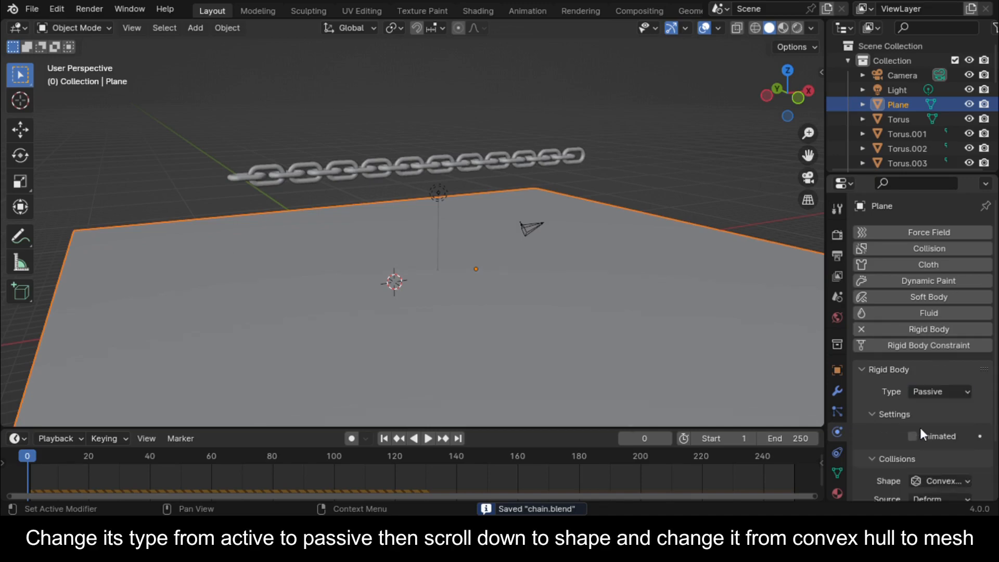
- Set the floor plane's collision shape to Mesh and play the simulation of the chain falling onto it
scroll(925, 449, "down", 3)
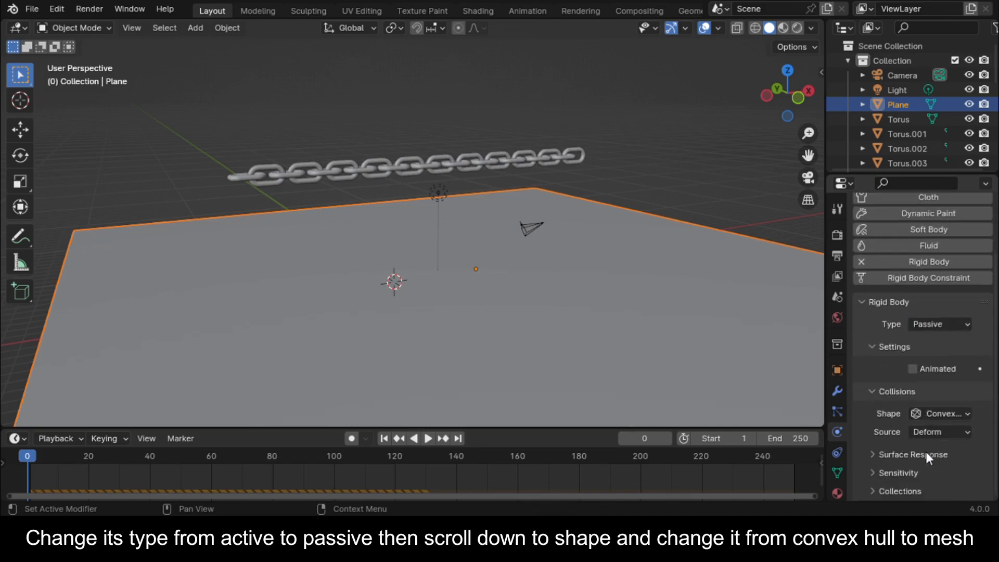
left_click(943, 414)
left_click(925, 380)
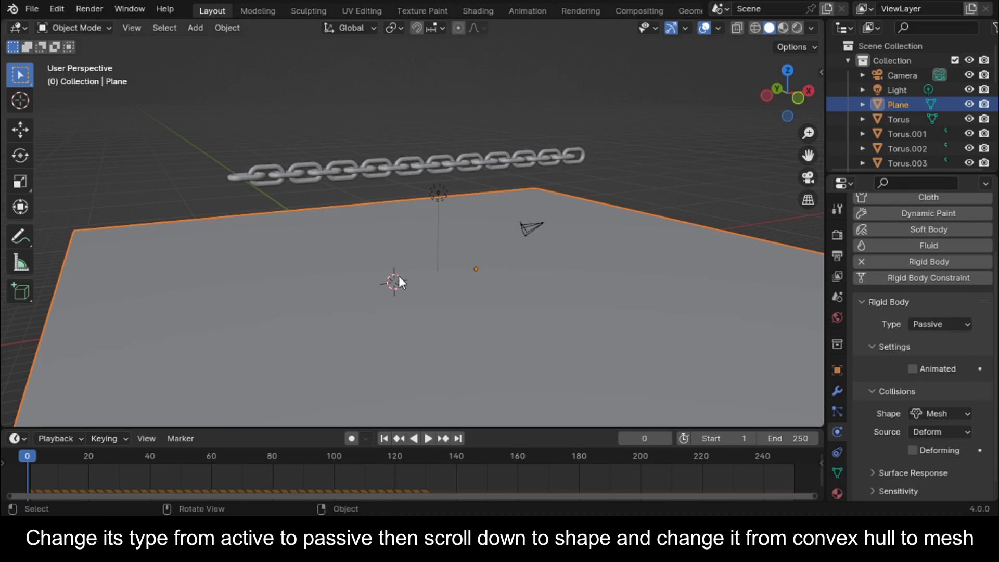
key("space")
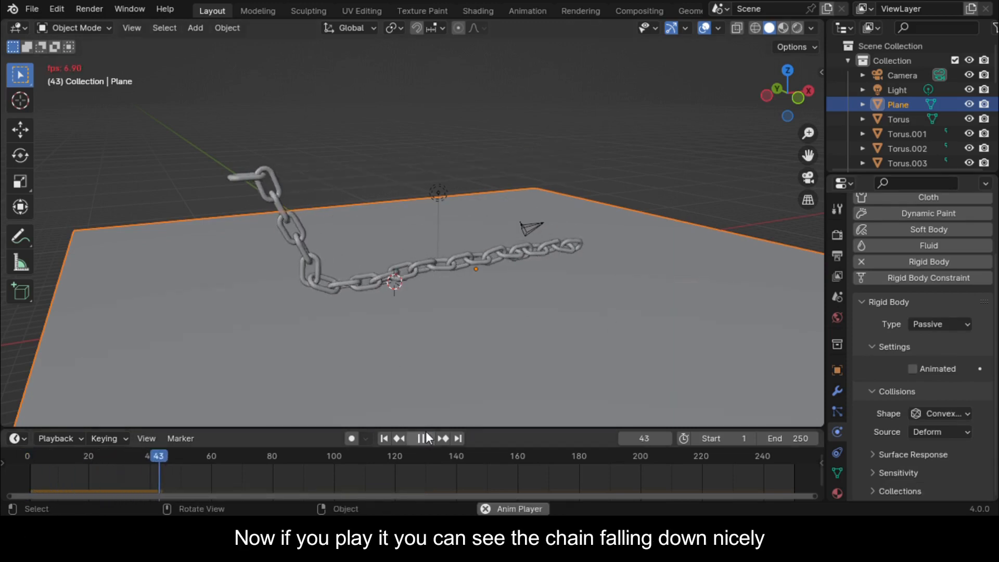
- Inspect the falling chain up close during playback, stop the simulation, and return the timeline to frame 1
scroll(432, 289, "up", 3)
scroll(432, 287, "down", 2)
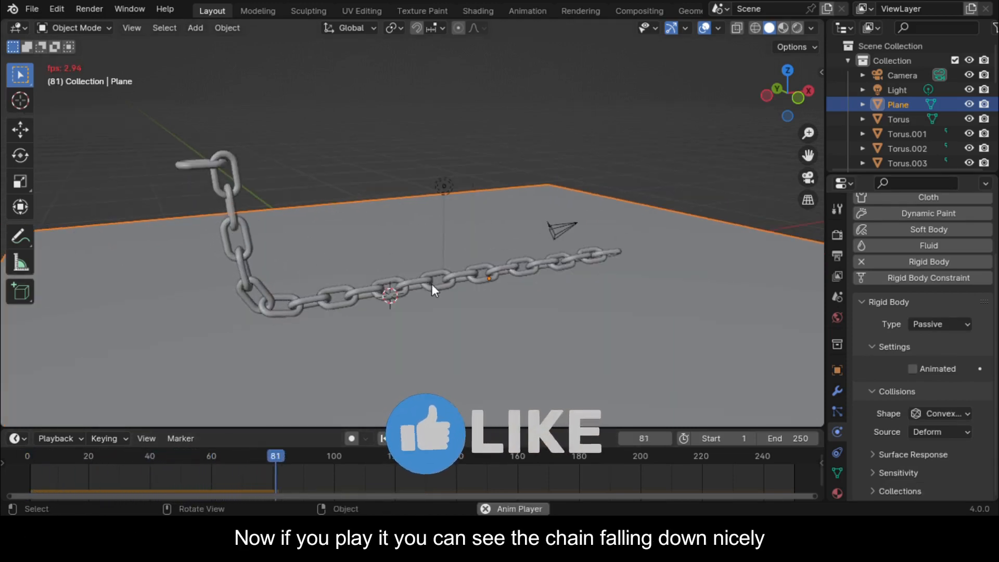
left_click_drag(818, 161, 874, 179)
key("space")
left_click_drag(357, 460, 30, 385)
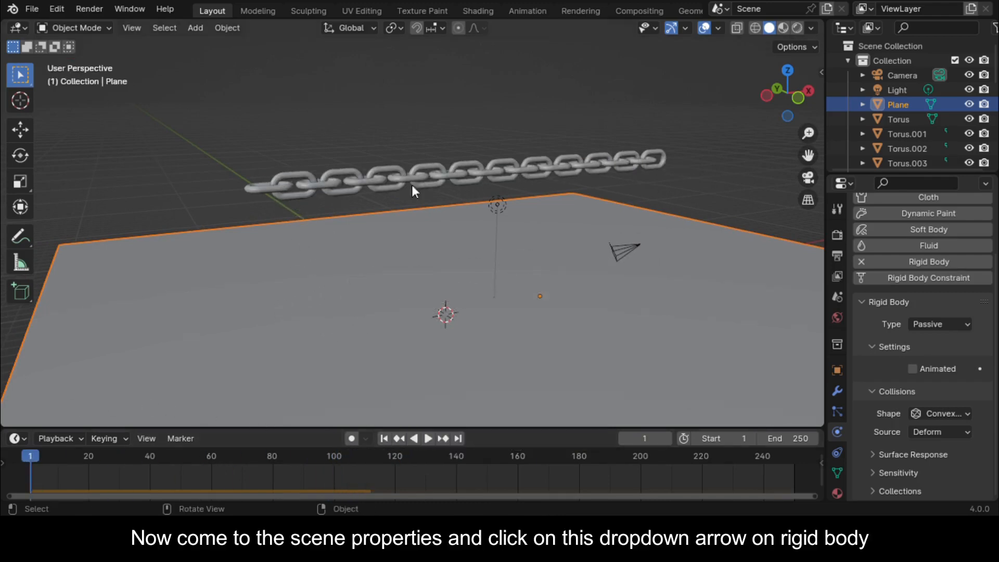
- Bake the scene's Rigid Body World cache for frames 1 to 250
left_click(838, 295)
left_click(863, 411)
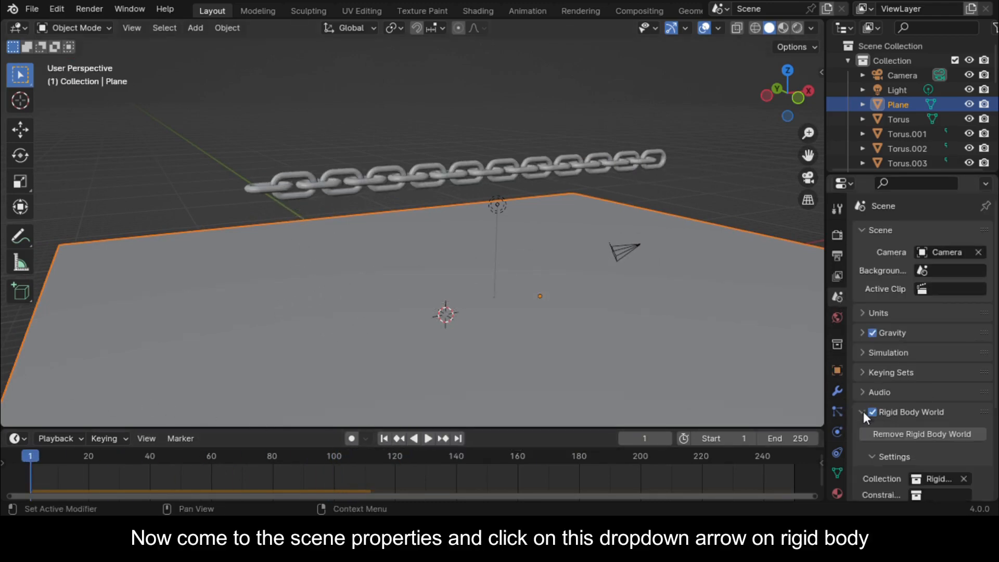
scroll(908, 405, "down", 5)
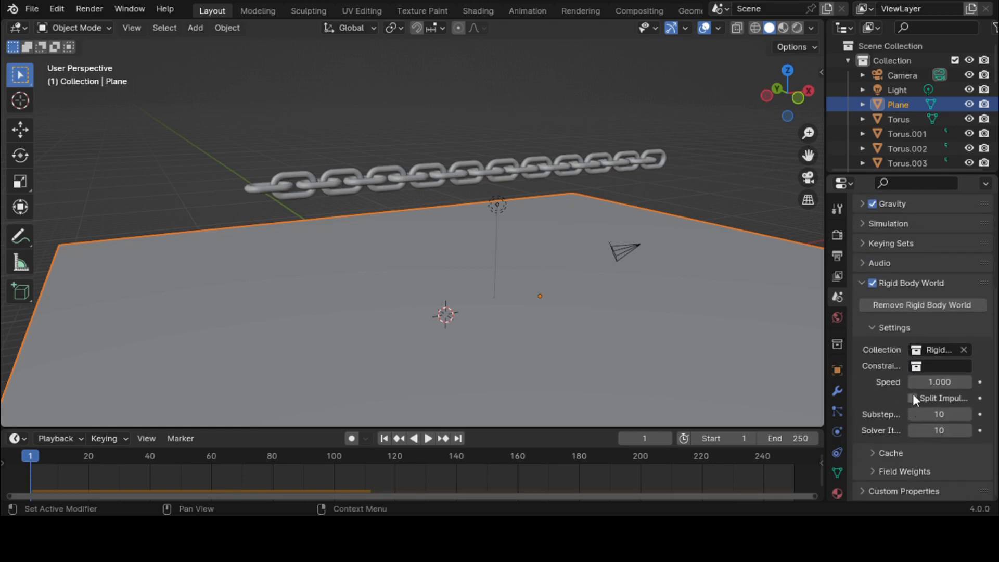
left_click(872, 453)
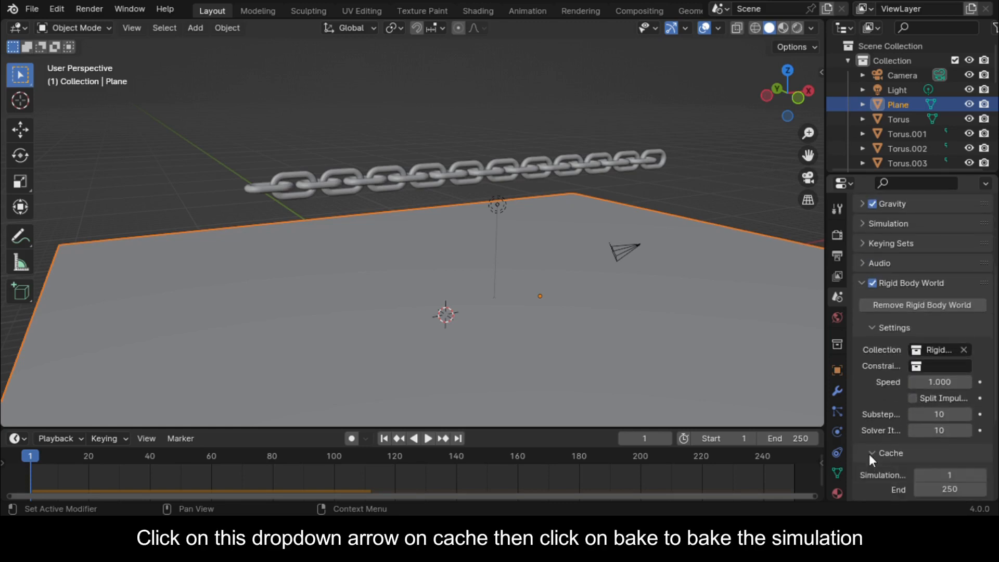
scroll(920, 442, "down", 3)
left_click(932, 443)
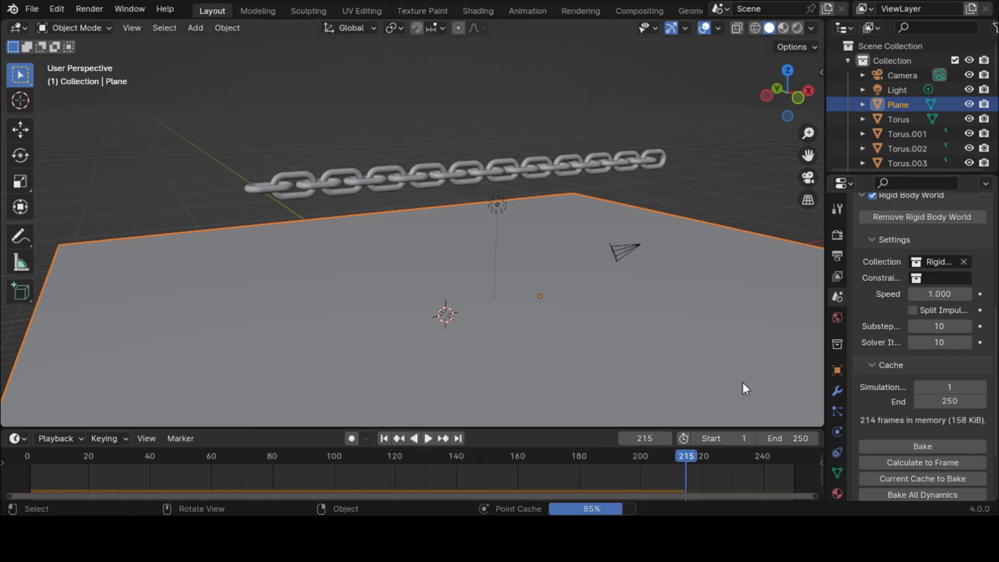
- Play back the baked simulation to check how the chain falls onto the floor plane
key("space")
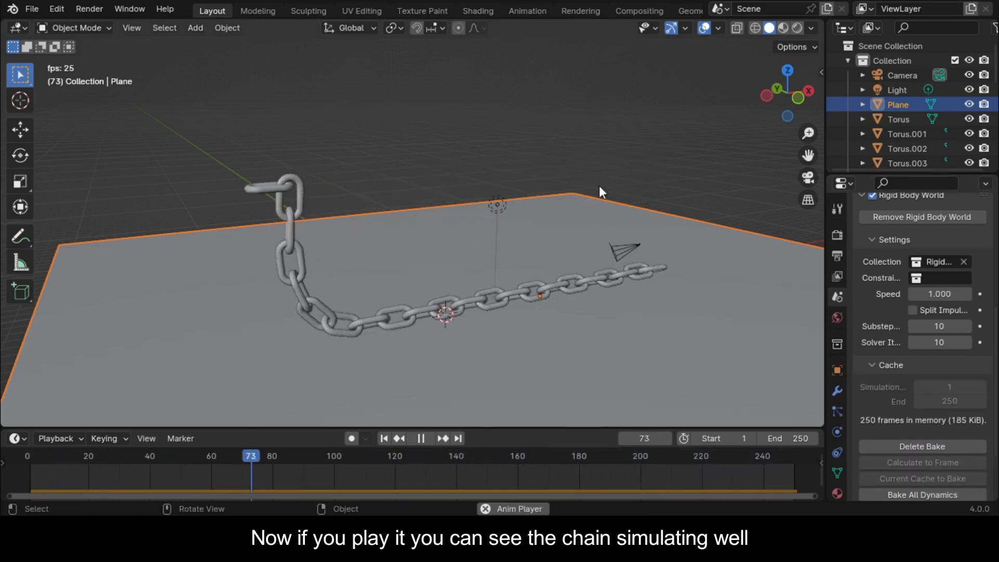
scroll(614, 249, "up", 1)
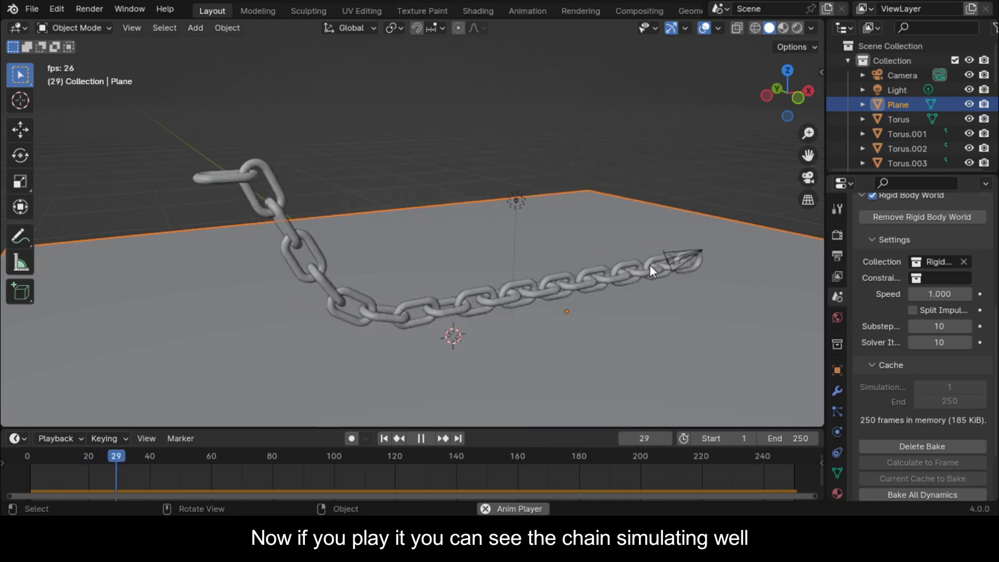
key("space")
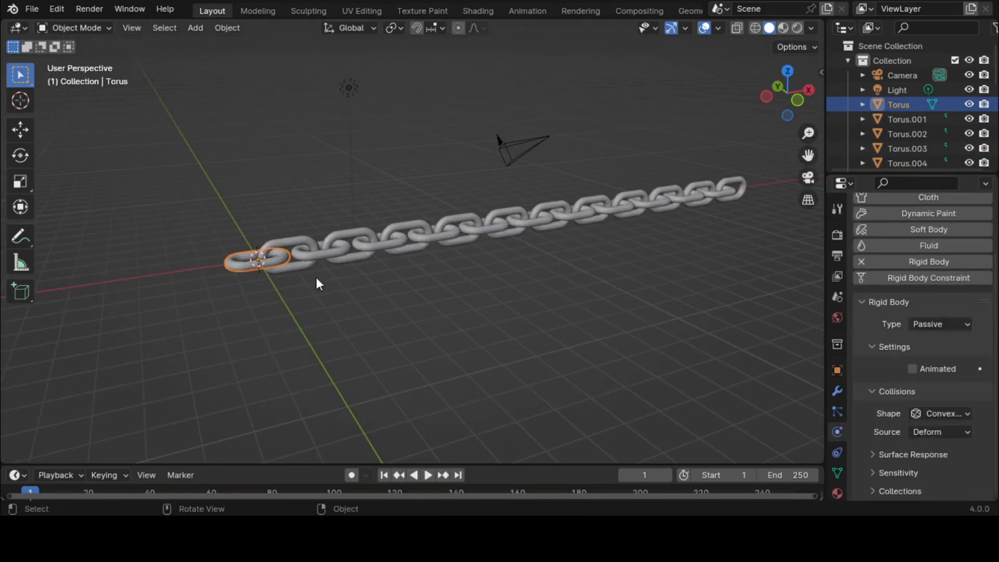
left_click(942, 478)
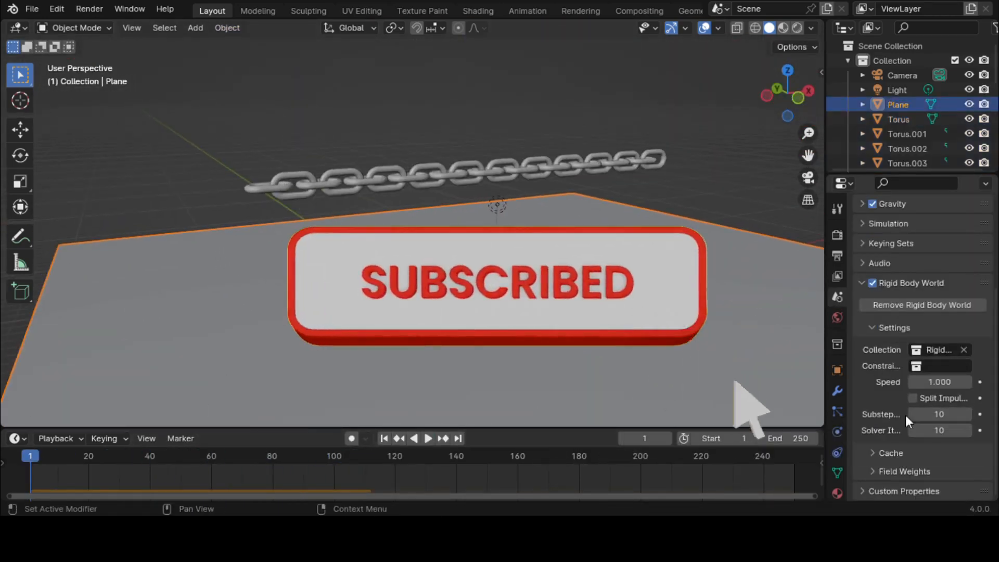
left_click(933, 446)
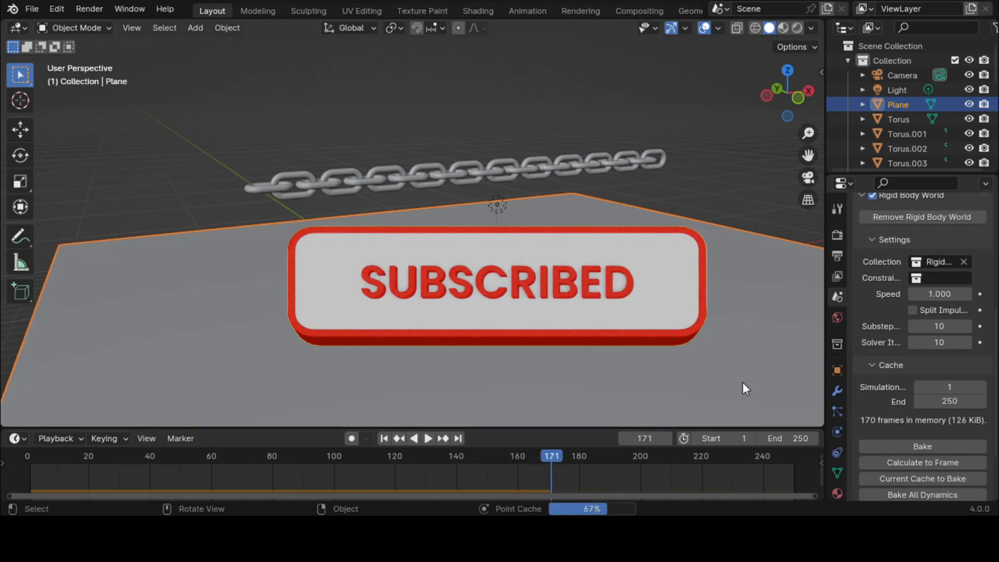